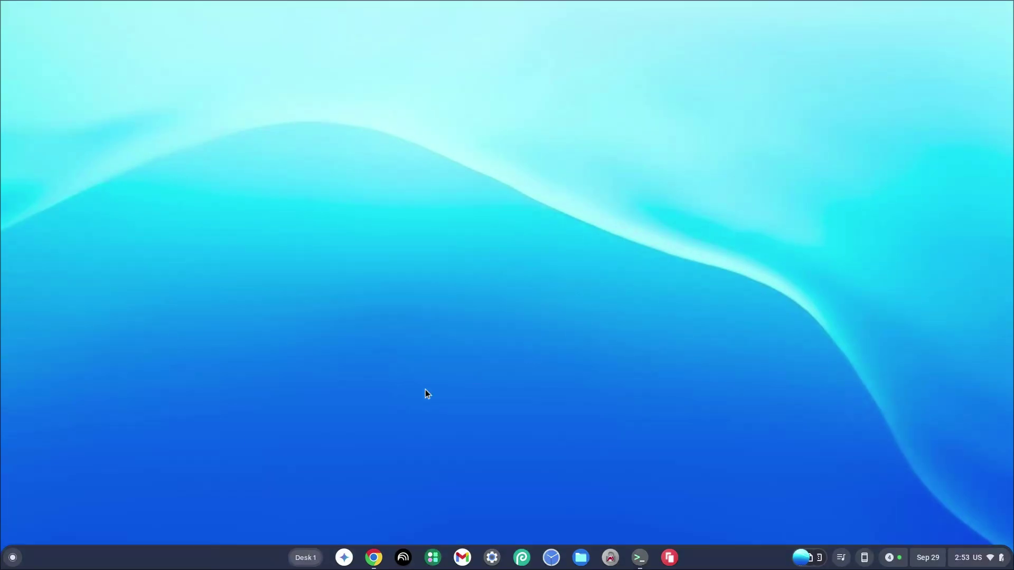
Step: Open the Settings app by searching 'settings' in the launcher
{"action": "left_click", "coordinate": [11, 558]}
{"action": "type", "text": "settings - Appearance"}
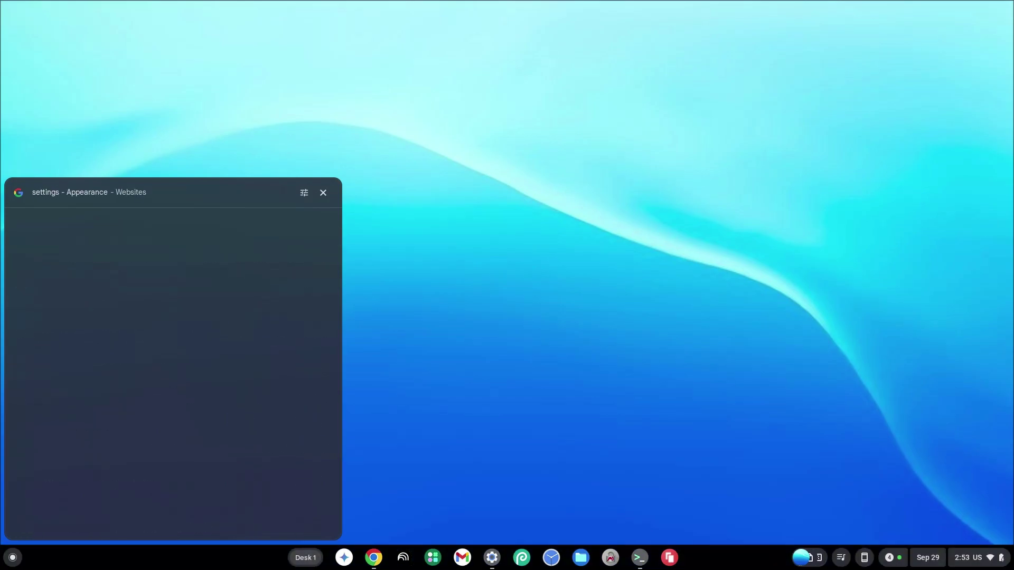
{"action": "key", "text": "Return"}
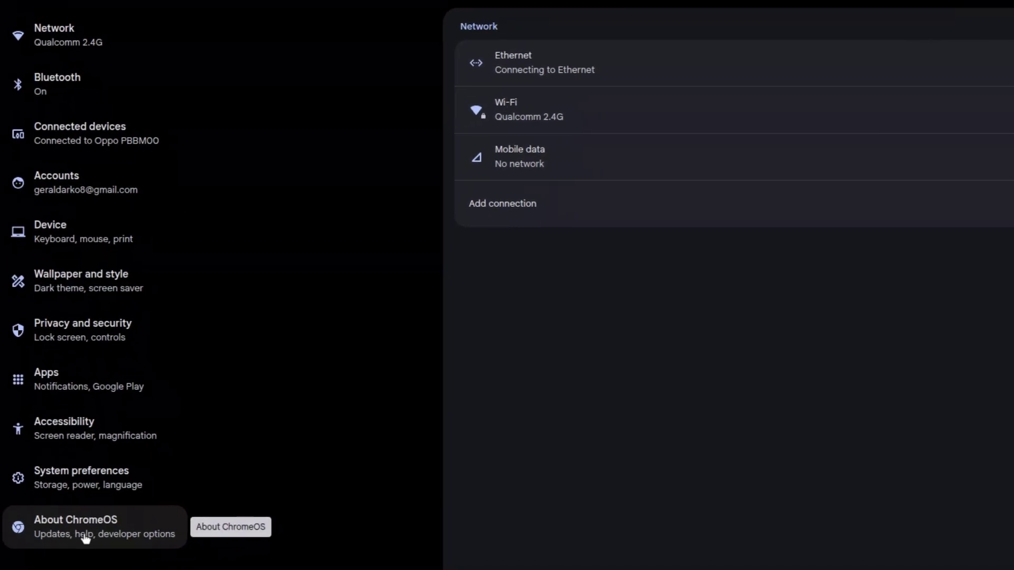
Step: On the About ChromeOS page, start setting up the Linux development environment under Developers
{"action": "left_click", "coordinate": [89, 554]}
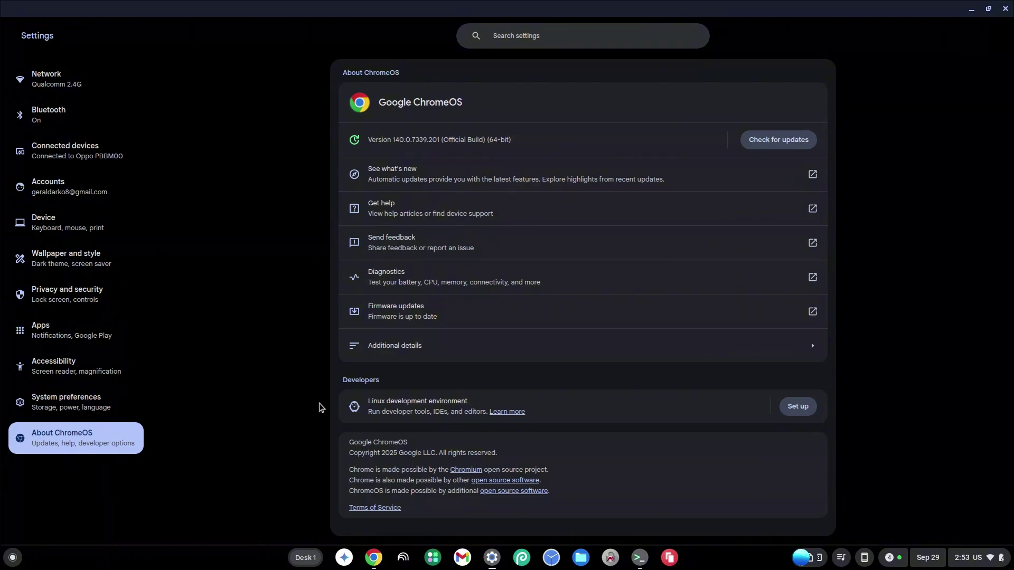
{"action": "left_click_drag", "start_coordinate": [341, 381], "coordinate": [380, 382]}
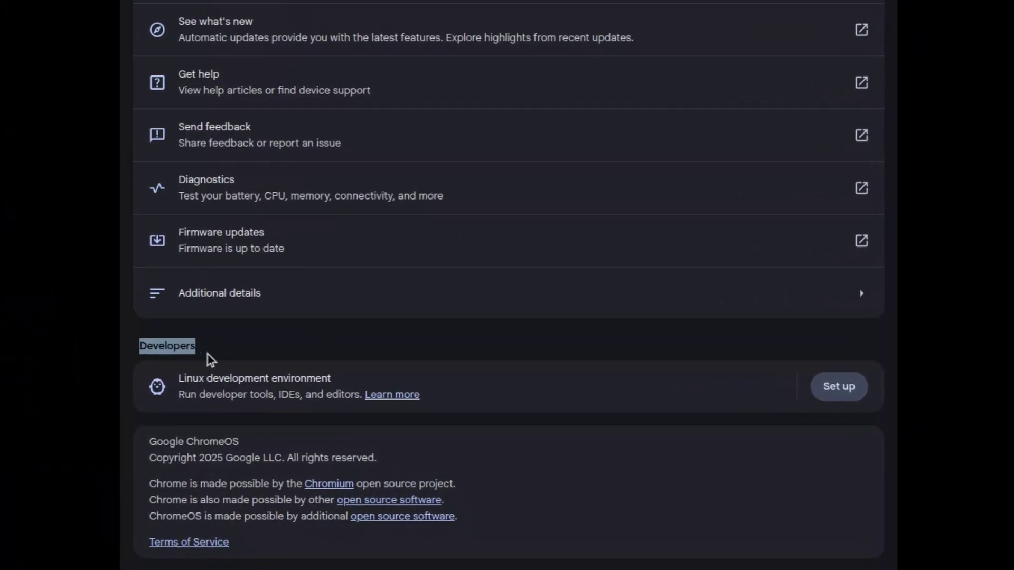
{"action": "left_click_drag", "start_coordinate": [180, 381], "coordinate": [339, 387]}
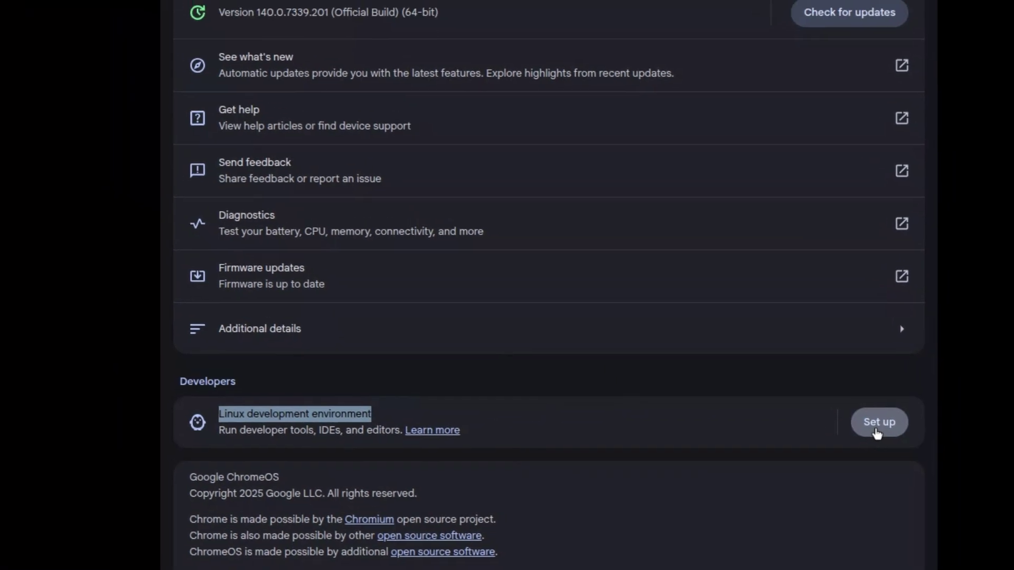
{"action": "left_click", "coordinate": [840, 394]}
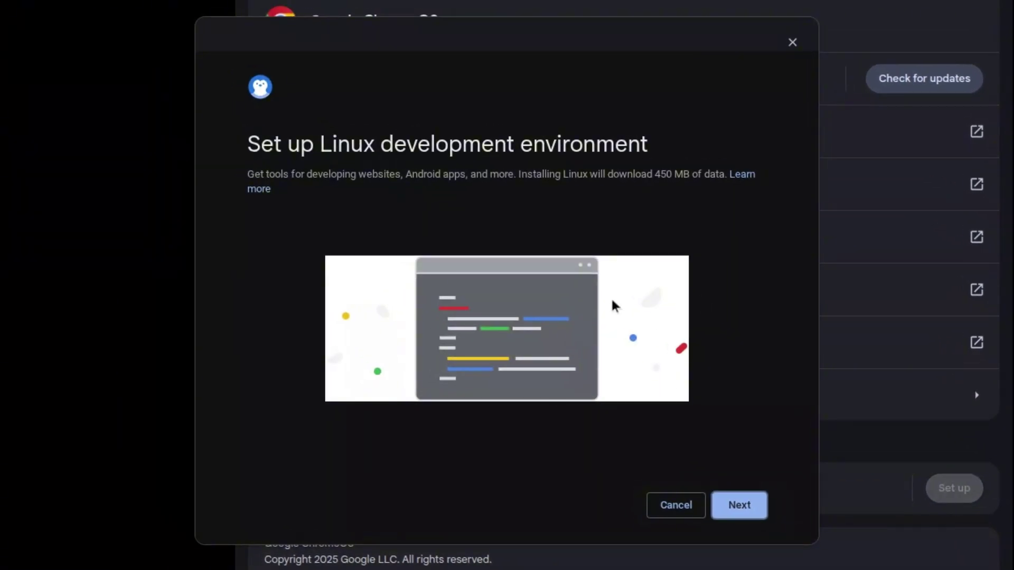
Step: Shorten the Linux username, keep the Recommended 10.0 GB disk size, and start the install
{"action": "left_click", "coordinate": [737, 508]}
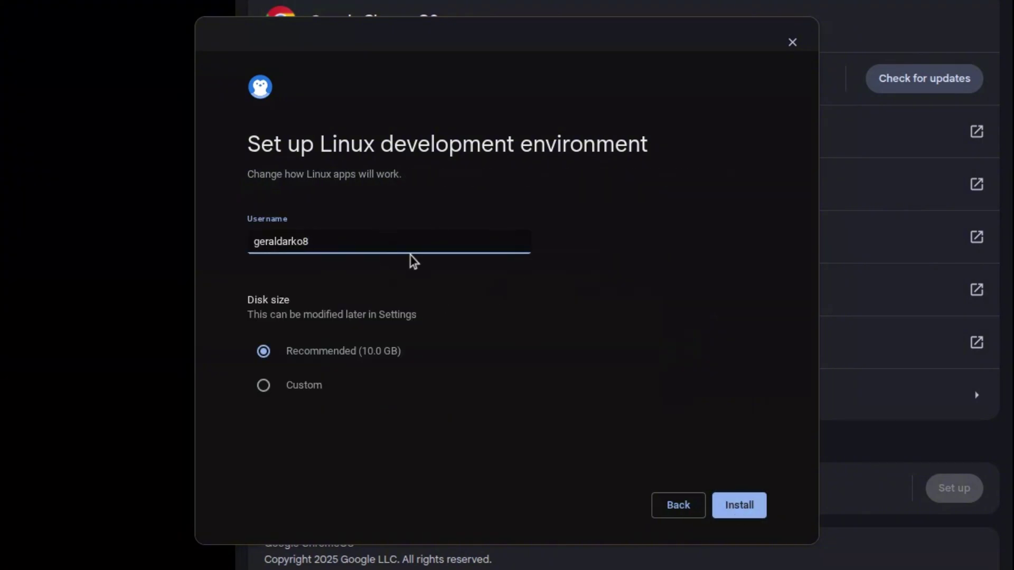
{"action": "key", "text": "BackSpace"}
{"action": "key", "text": "BackSpace"}
{"action": "key", "text": "BackSpace"}
{"action": "key", "text": "BackSpace"}
{"action": "key", "text": "BackSpace"}
{"action": "key", "text": "BackSpace"}
{"action": "key", "text": "BackSpace"}
{"action": "left_click", "coordinate": [303, 391]}
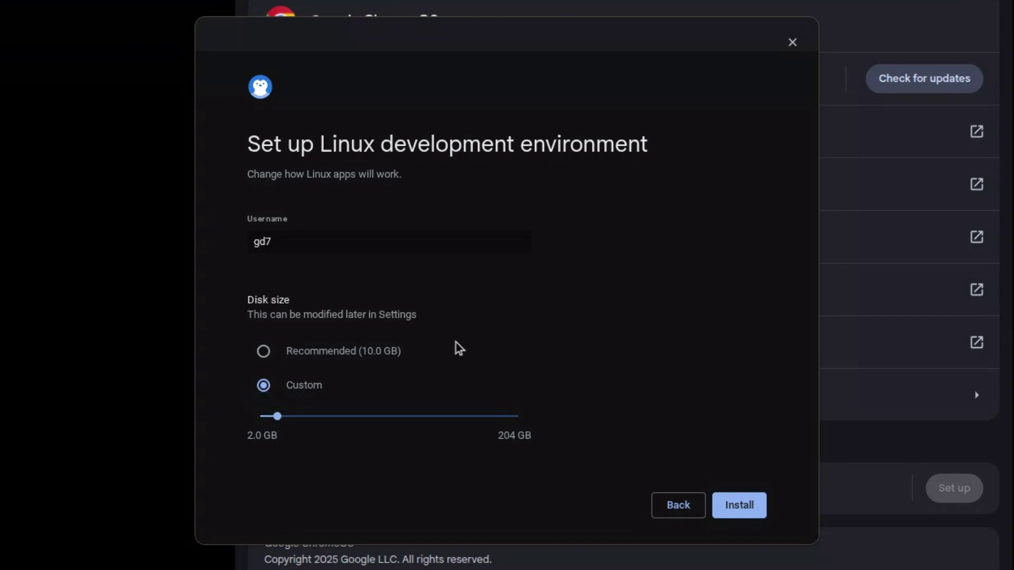
{"action": "left_click", "coordinate": [263, 352]}
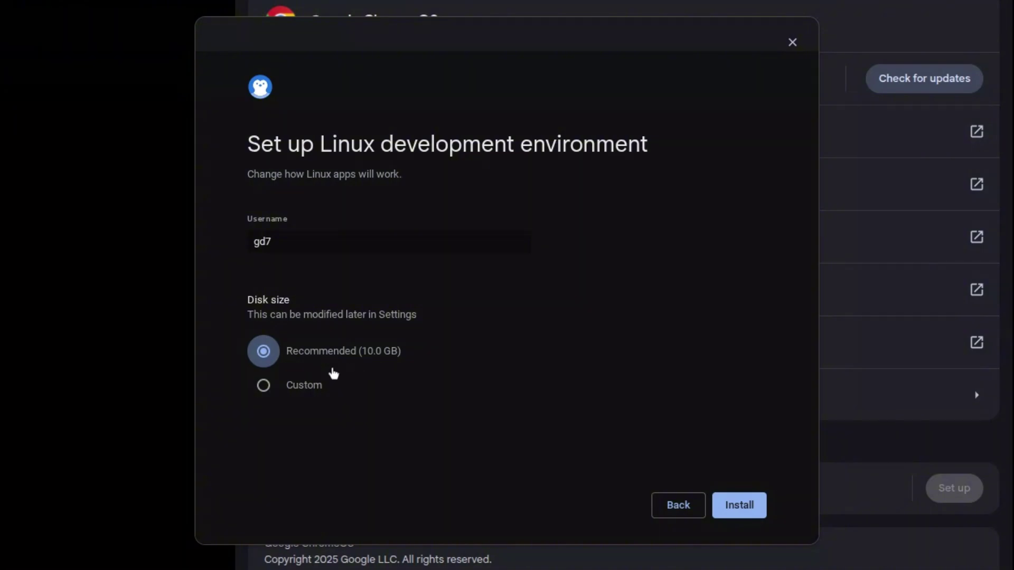
{"action": "left_click", "coordinate": [737, 512]}
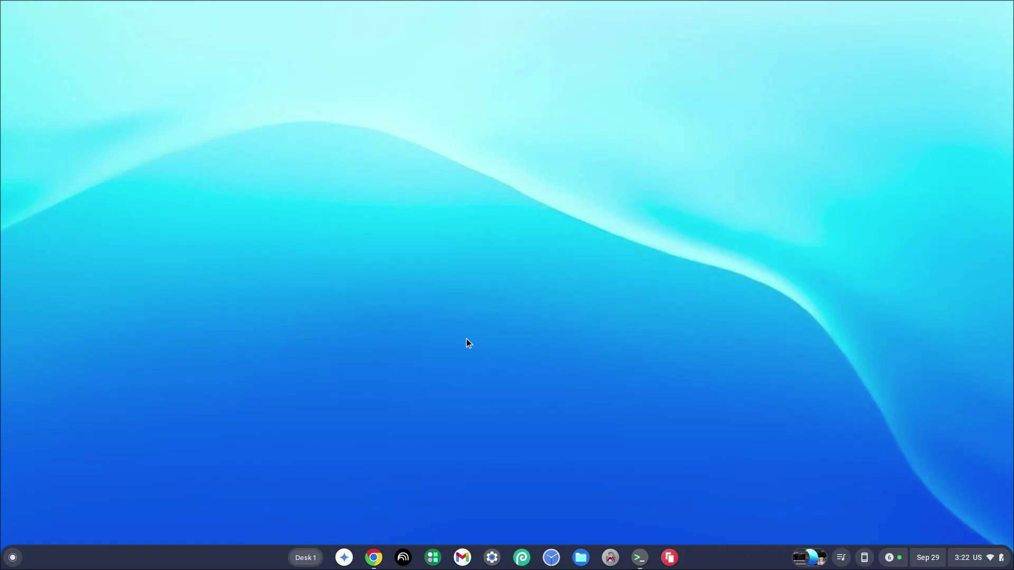
Step: Reopen the Settings app through a 'settings' launcher search
{"action": "key", "text": "super"}
{"action": "type", "text": "settings"}
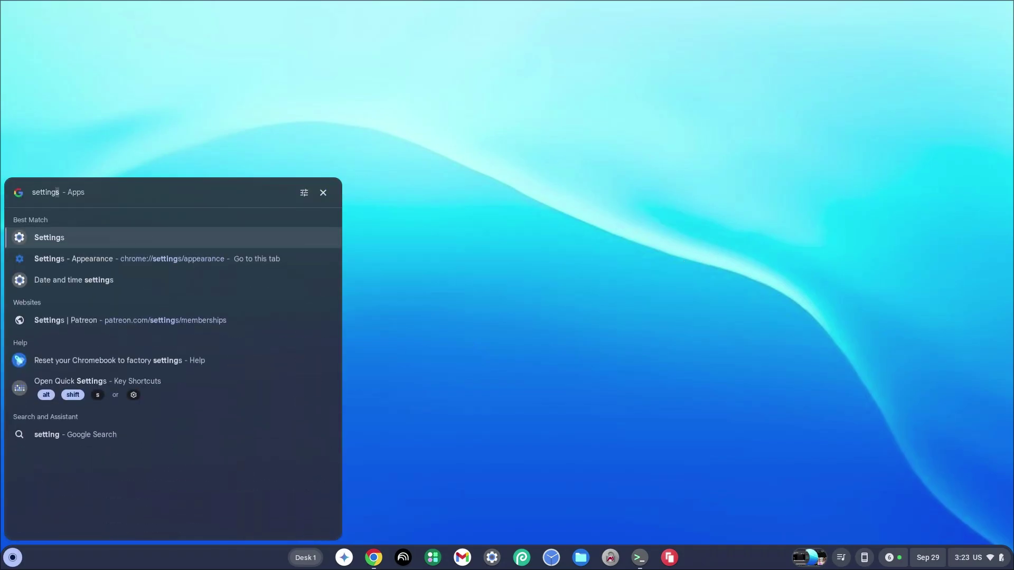
{"action": "key", "text": "Return"}
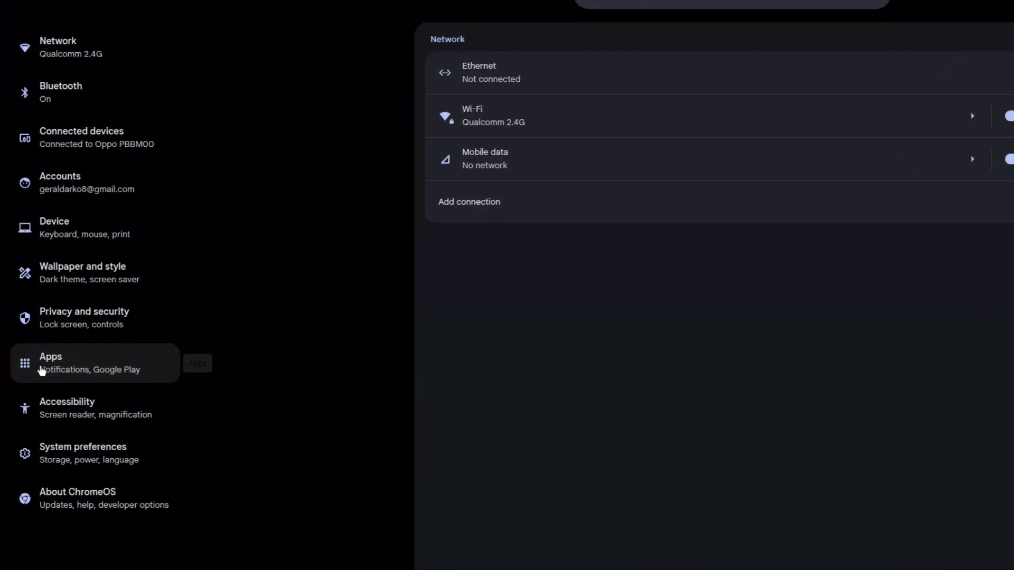
Step: On the Apps page, check Manage Google Play preferences and return to the Apps list
{"action": "left_click", "coordinate": [68, 351]}
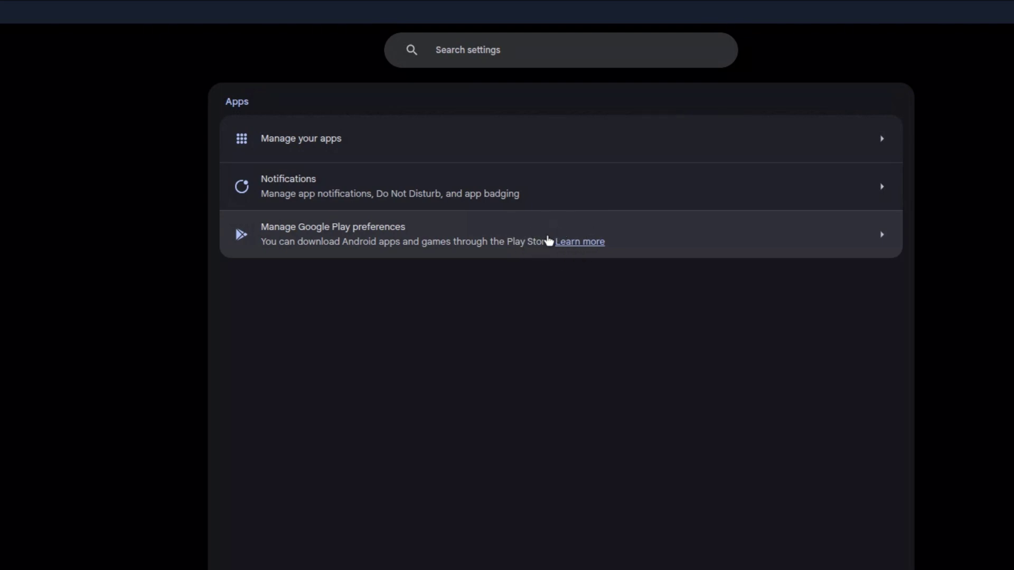
{"action": "left_click", "coordinate": [882, 238]}
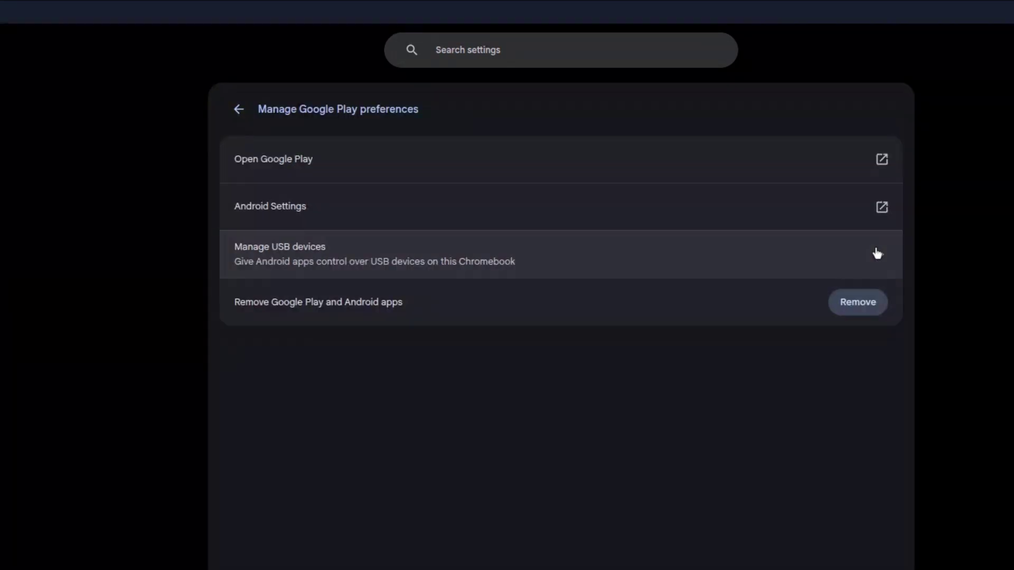
{"action": "left_click", "coordinate": [239, 109]}
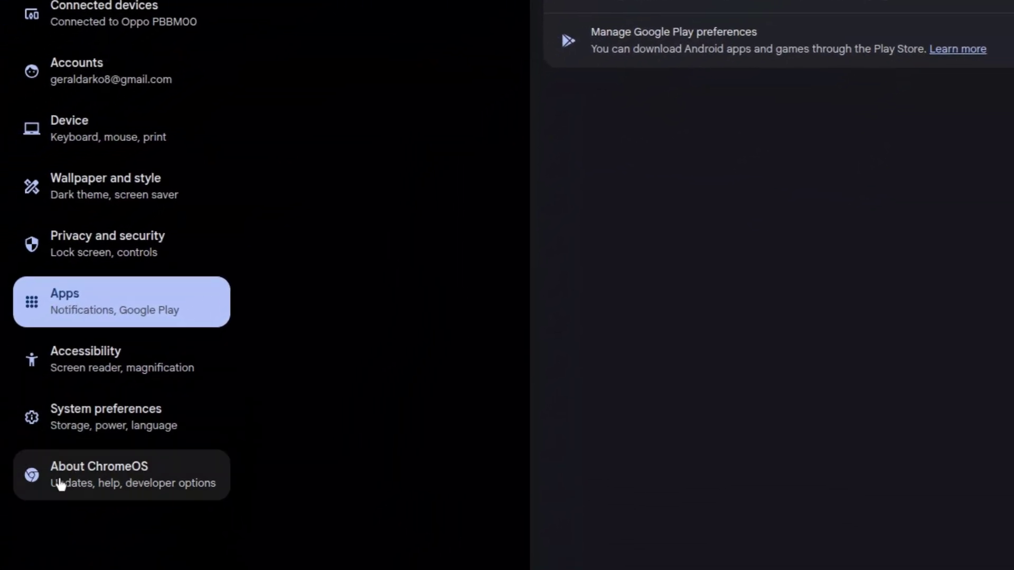
Step: Go to About ChromeOS > Linux development environment > Develop Android apps and switch on ADB debugging
{"action": "left_click", "coordinate": [110, 480]}
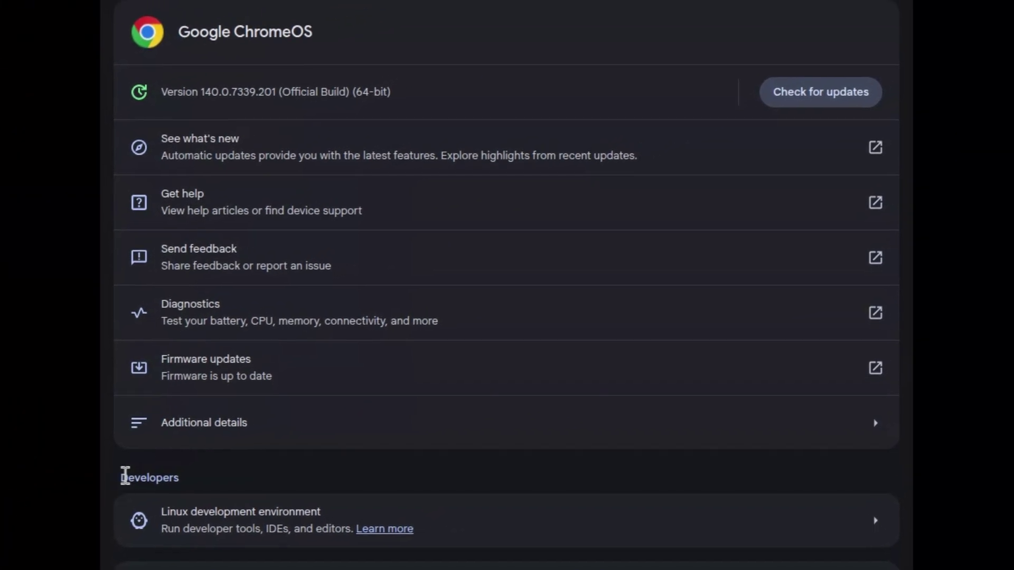
{"action": "left_click_drag", "start_coordinate": [126, 475], "coordinate": [181, 480]}
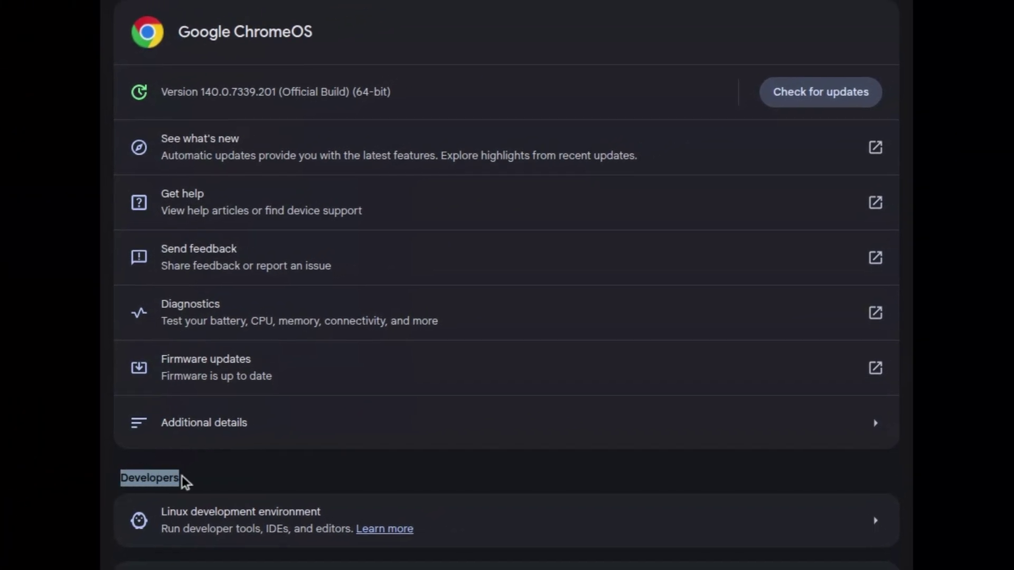
{"action": "left_click", "coordinate": [188, 477]}
{"action": "left_click_drag", "start_coordinate": [159, 522], "coordinate": [332, 525]}
{"action": "left_click", "coordinate": [338, 525]}
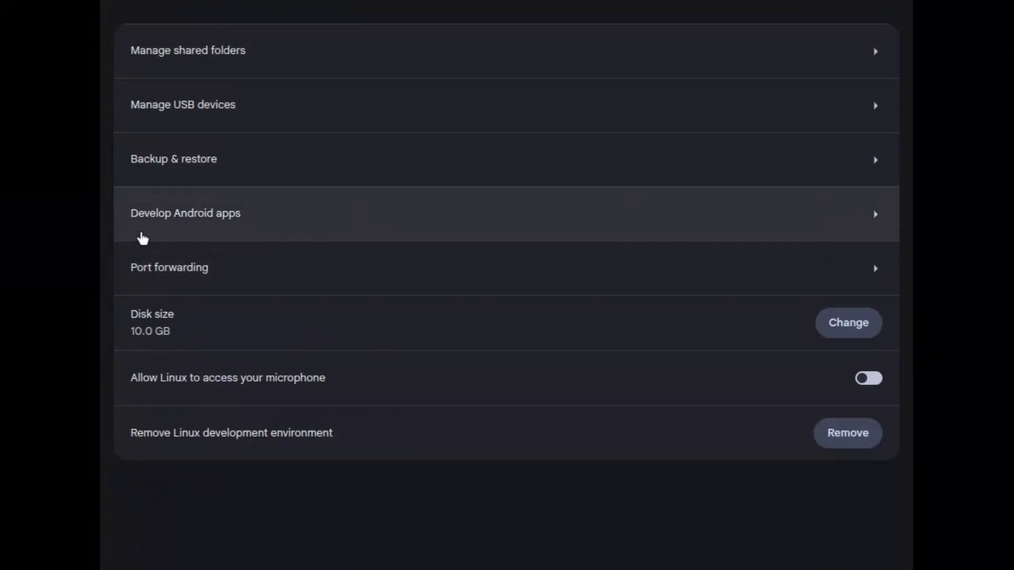
{"action": "left_click", "coordinate": [391, 222]}
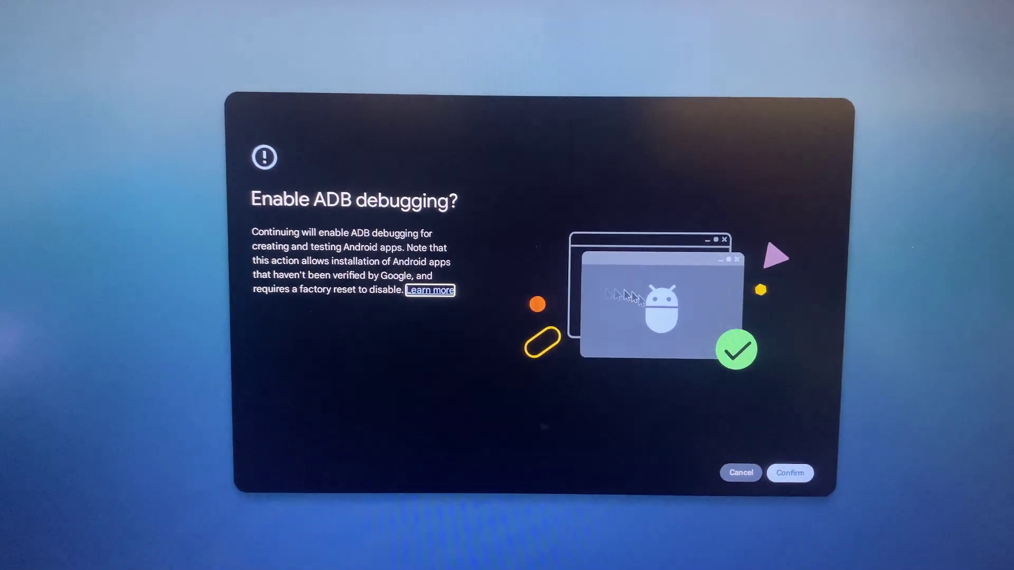
Step: Confirm enabling ADB debugging, then launch the Terminal app from a 'terminal' search
{"action": "left_click", "coordinate": [799, 472]}
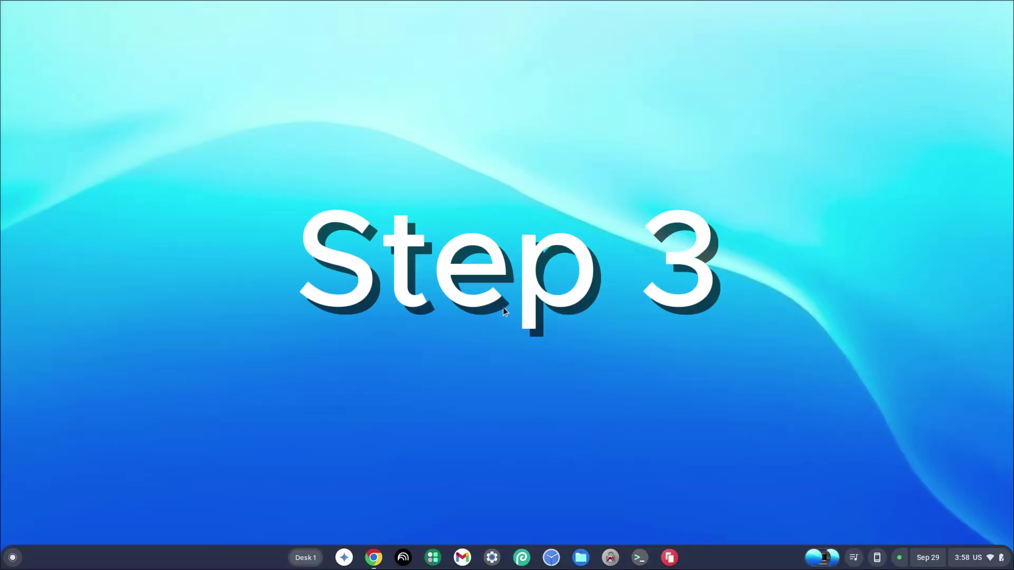
{"action": "key", "text": "super"}
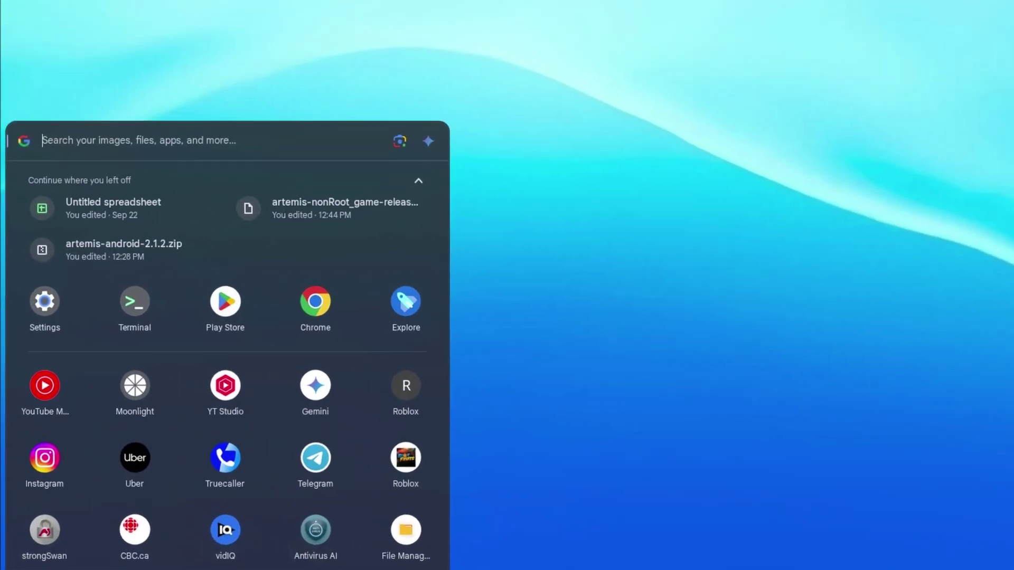
{"action": "type", "text": "terminal"}
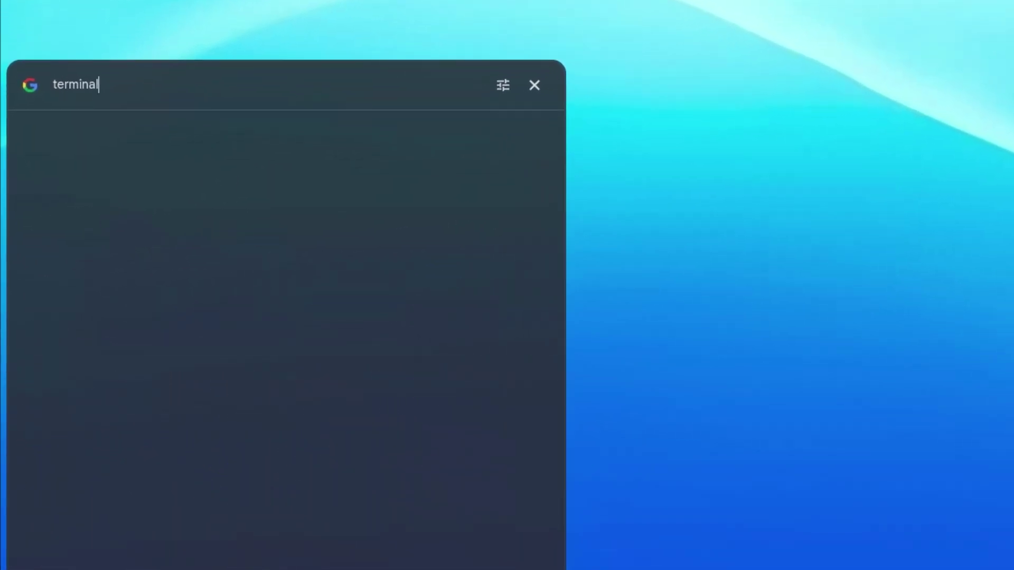
{"action": "key", "text": "Return"}
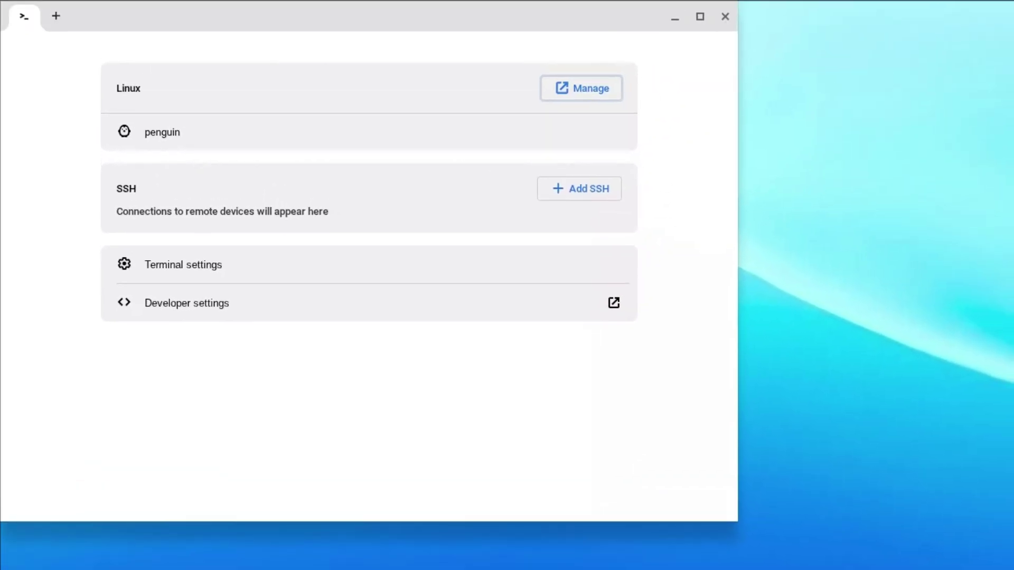
Step: In the penguin shell, check the Debian version and run sudo apt update and sudo apt upgrade
{"action": "left_click", "coordinate": [165, 138]}
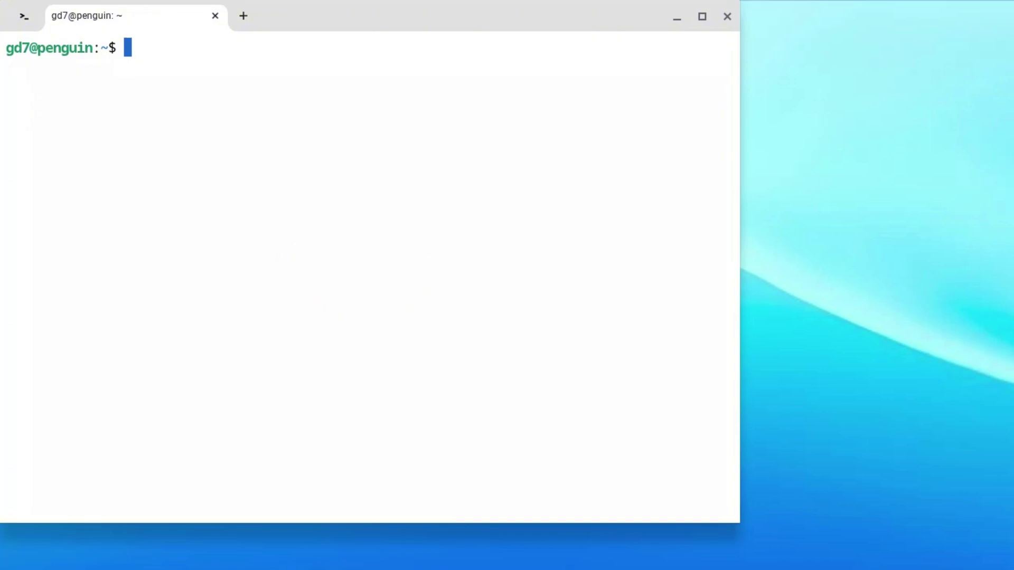
{"action": "type", "text": "cat /etc"}
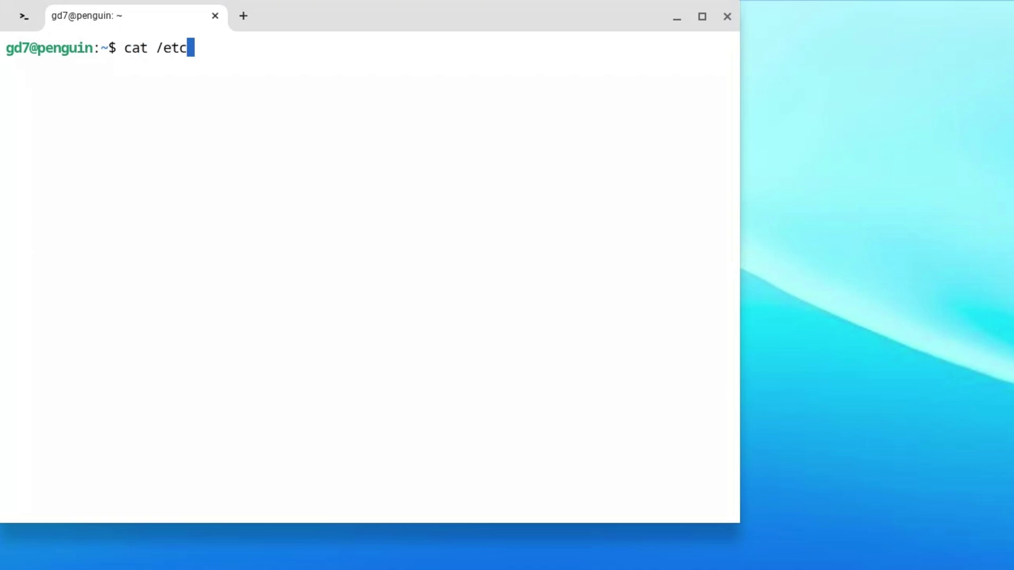
{"action": "type", "text": "/debi"}
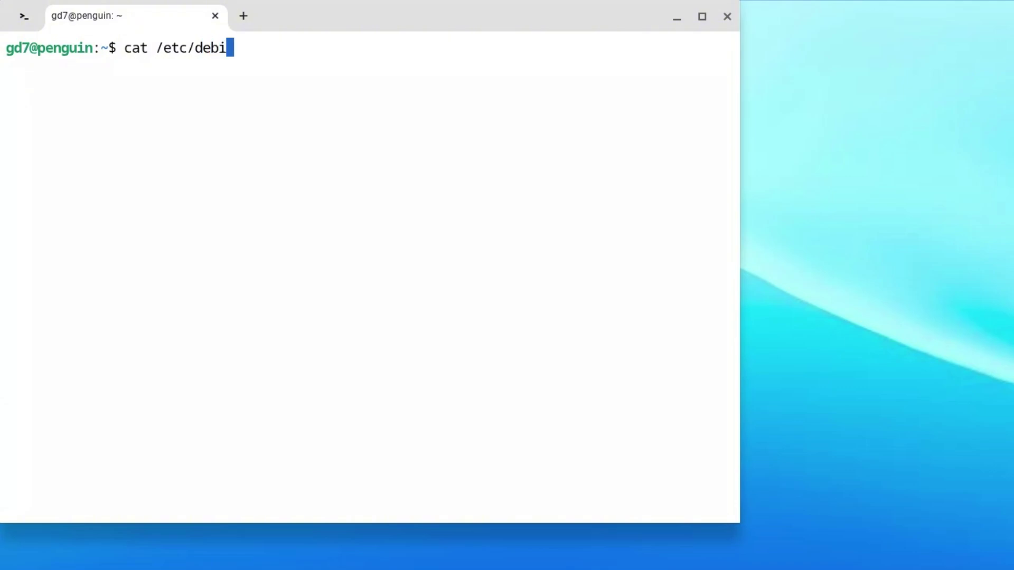
{"action": "type", "text": "an_version"}
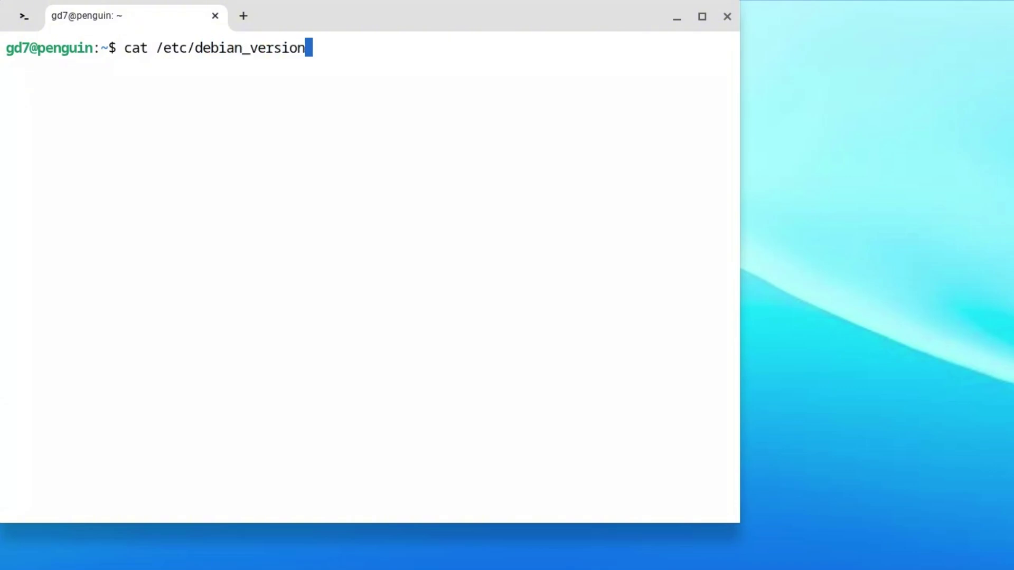
{"action": "key", "text": "Return"}
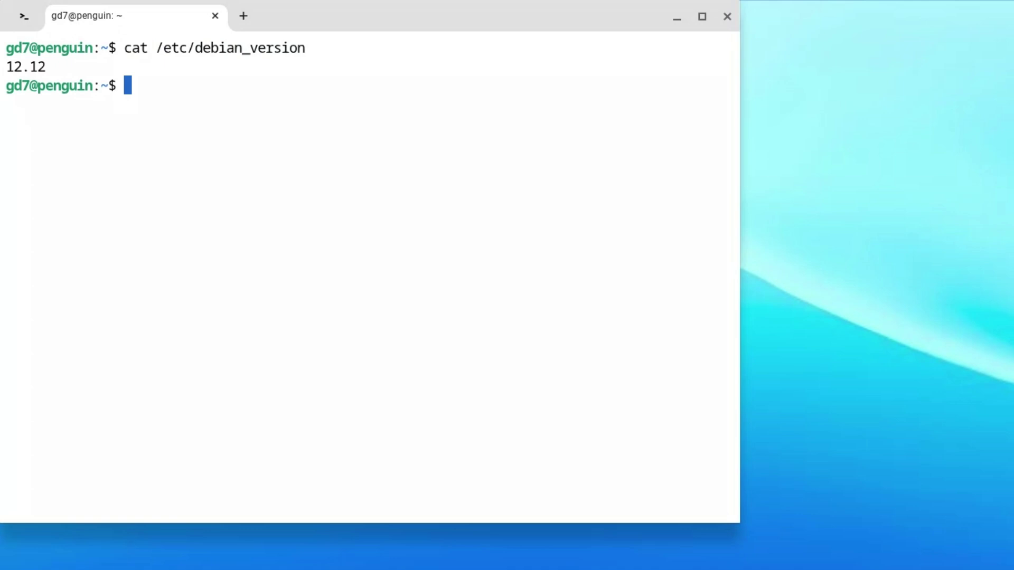
{"action": "type", "text": "sudo apt"}
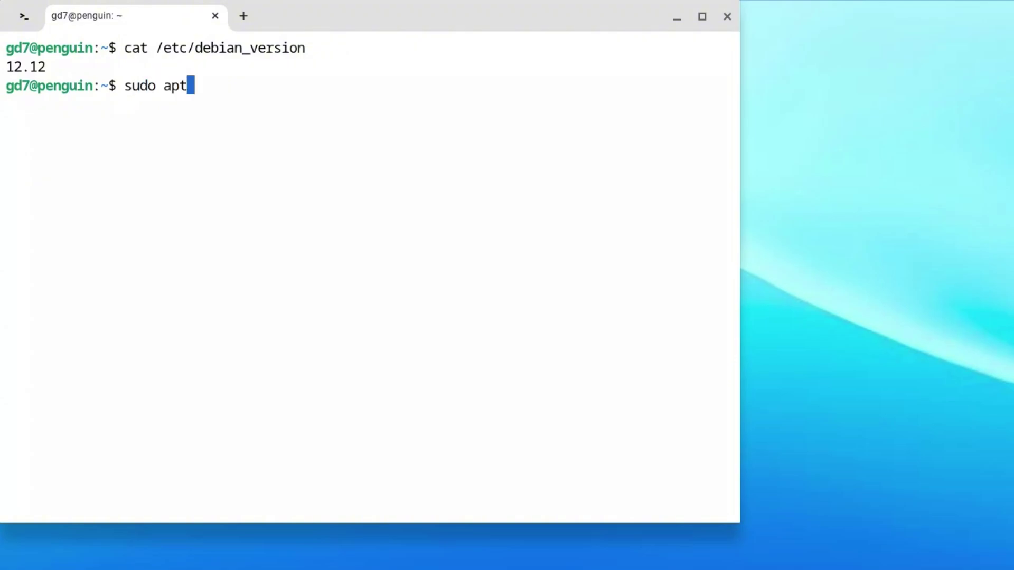
{"action": "type", "text": " update"}
{"action": "key", "text": "Return"}
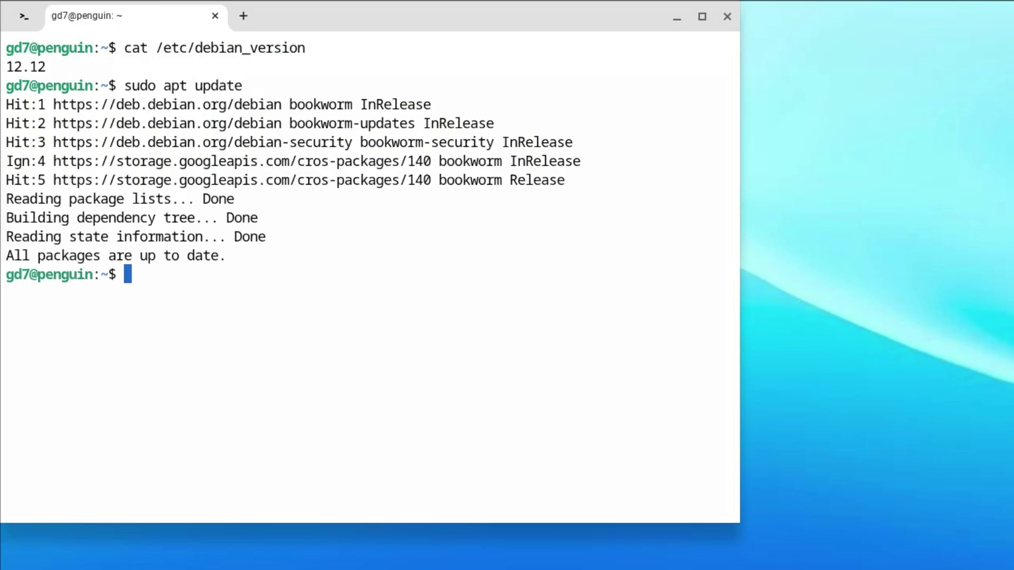
{"action": "type", "text": "sudo a"}
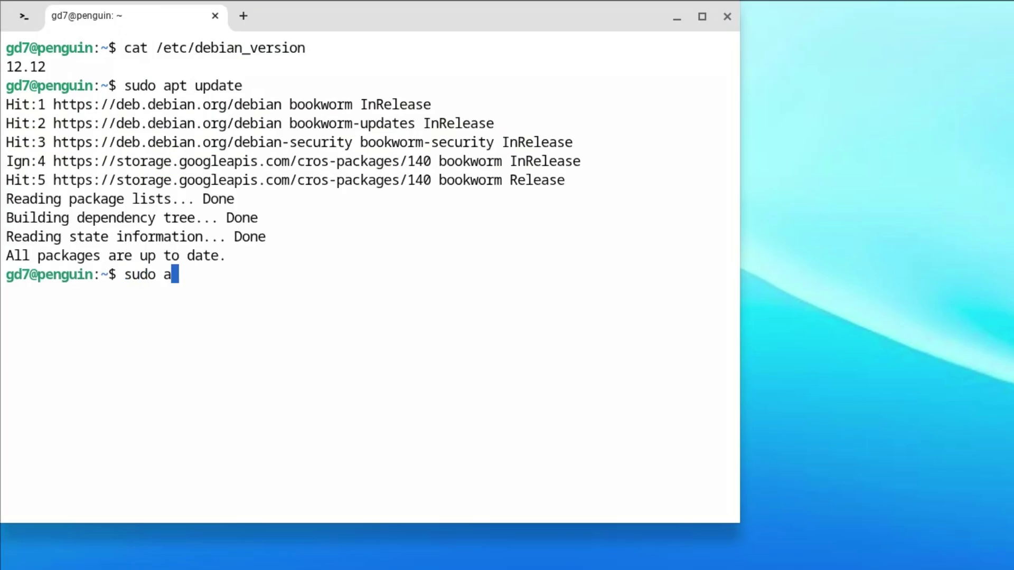
{"action": "type", "text": "pt upgrade"}
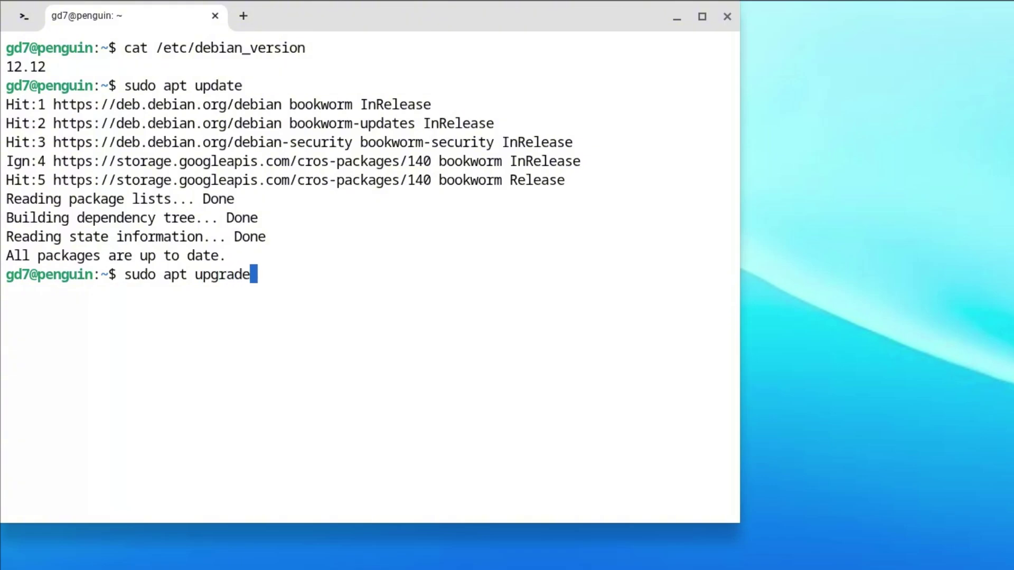
{"action": "key", "text": "Return"}
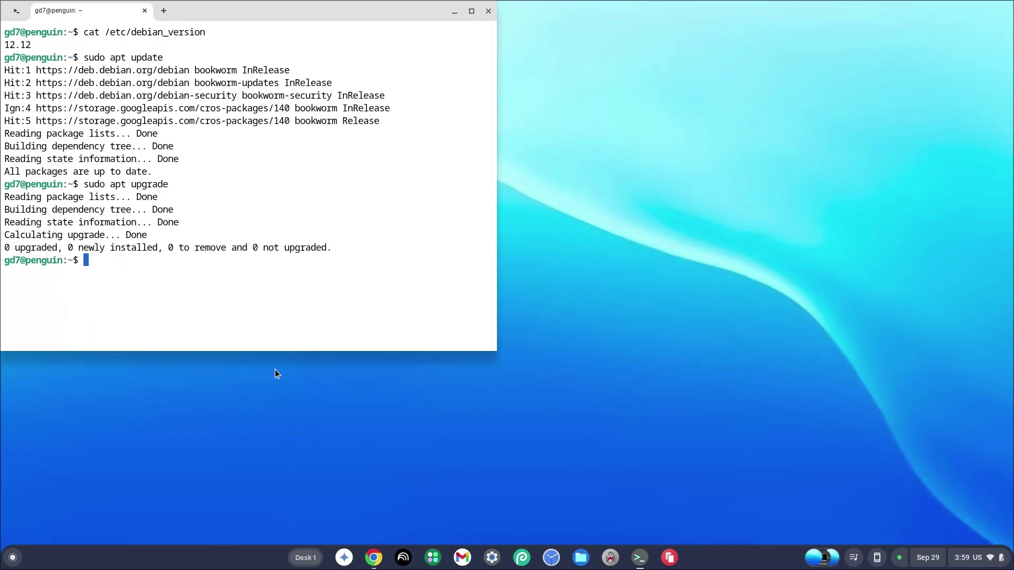
Step: Copy 'sudo apt install adb' from the tutorial and run it, answering y
{"action": "left_click", "coordinate": [373, 558]}
{"action": "left_click", "coordinate": [407, 522]}
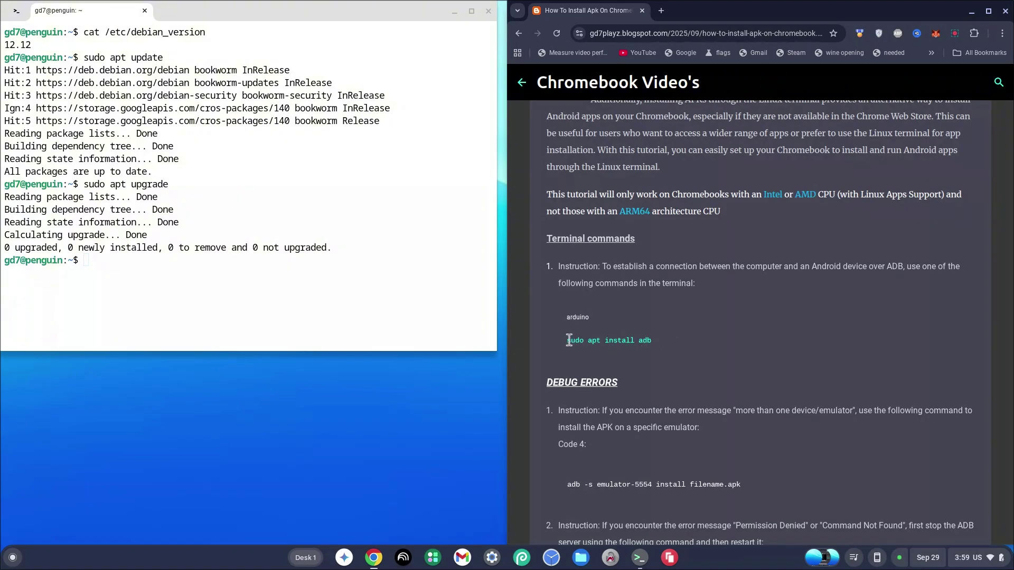
{"action": "left_click_drag", "start_coordinate": [567, 341], "coordinate": [186, 277]}
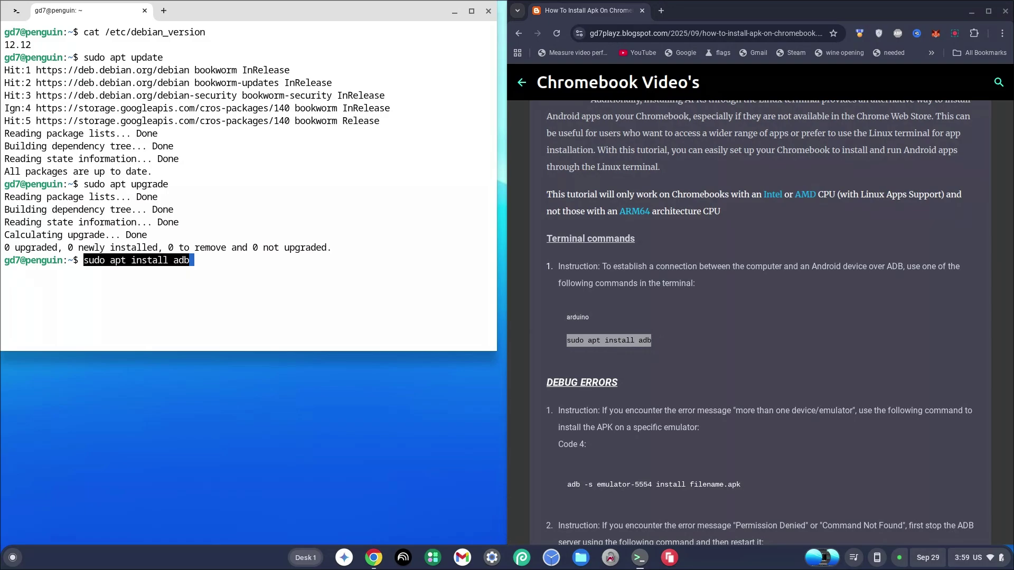
{"action": "key", "text": "Return"}
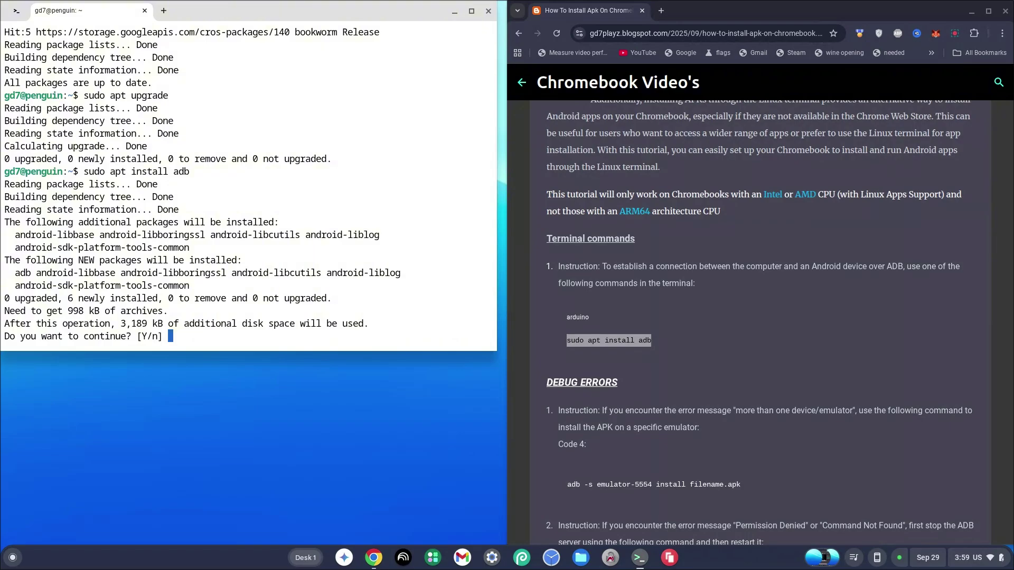
{"action": "type", "text": "y"}
{"action": "key", "text": "Return"}
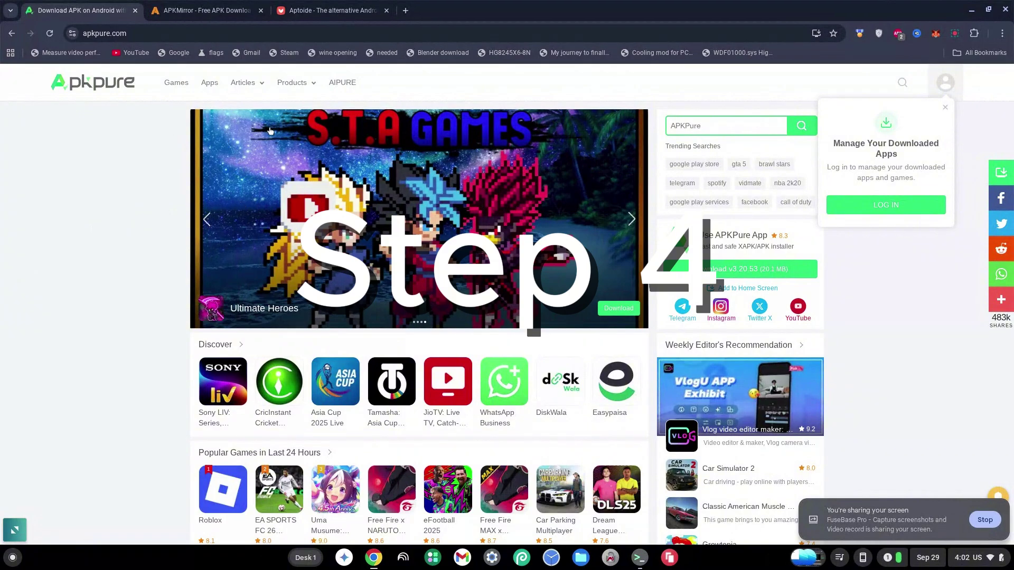
{"action": "key", "text": "ctrl+Tab"}
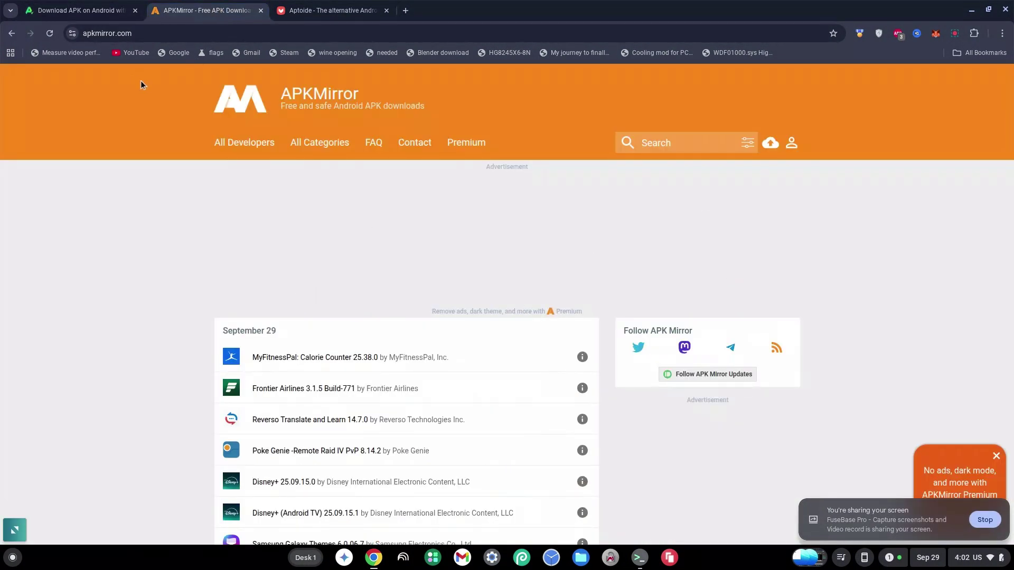
{"action": "left_click", "coordinate": [333, 10]}
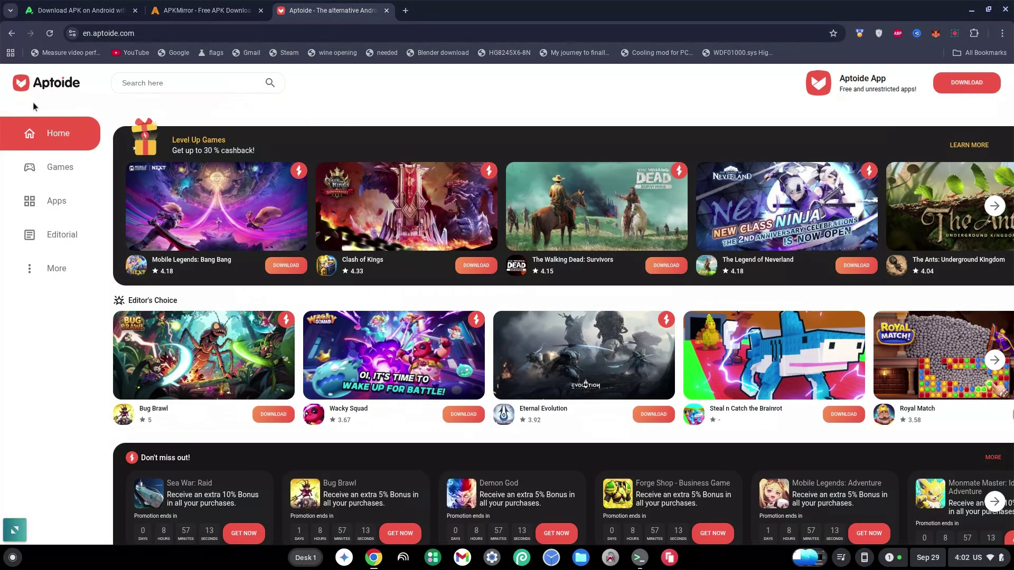
{"action": "key", "text": "ctrl+Tab"}
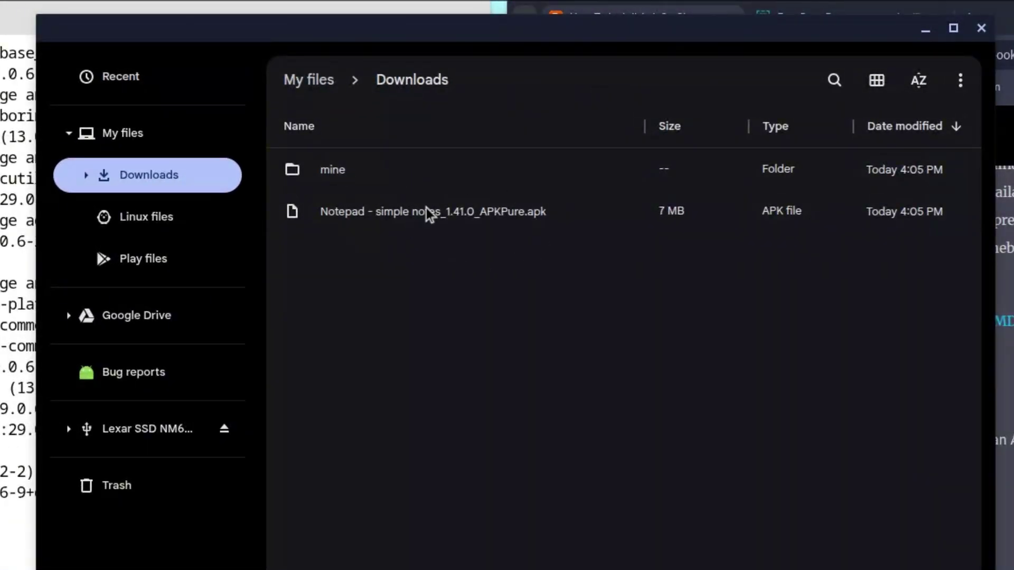
Step: Move the Notepad APK from Downloads into Linux files and open that folder
{"action": "left_click", "coordinate": [397, 215]}
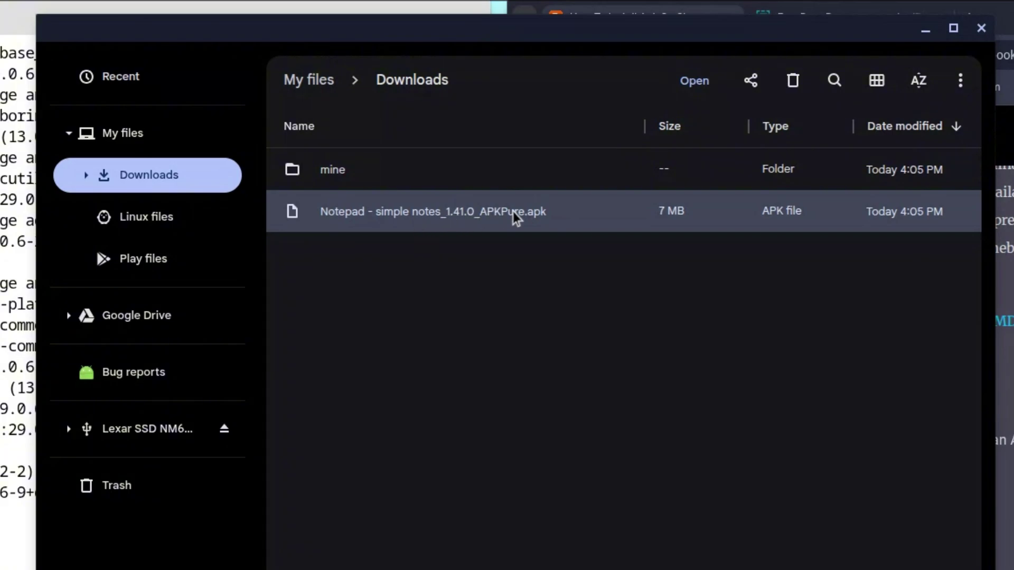
{"action": "left_click_drag", "start_coordinate": [538, 215], "coordinate": [136, 226]}
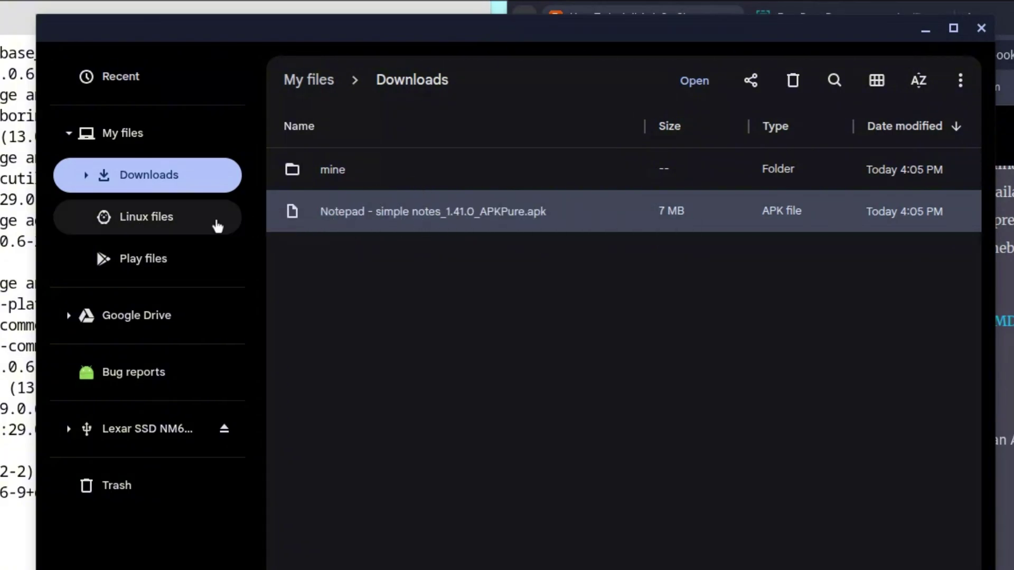
{"action": "left_click", "coordinate": [162, 221]}
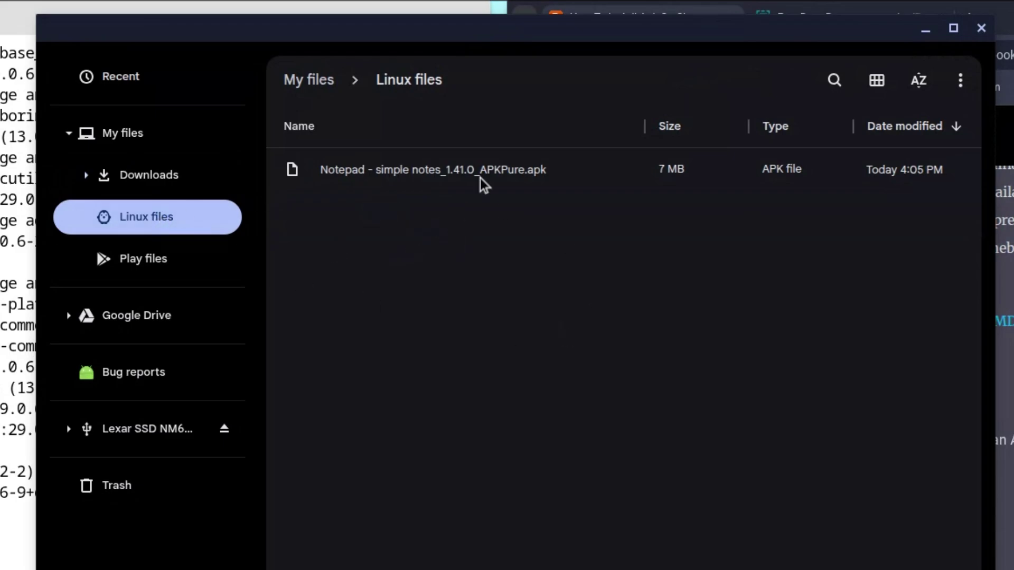
Step: Rename the Notepad APK in Linux files to note.apk
{"action": "left_click", "coordinate": [417, 177]}
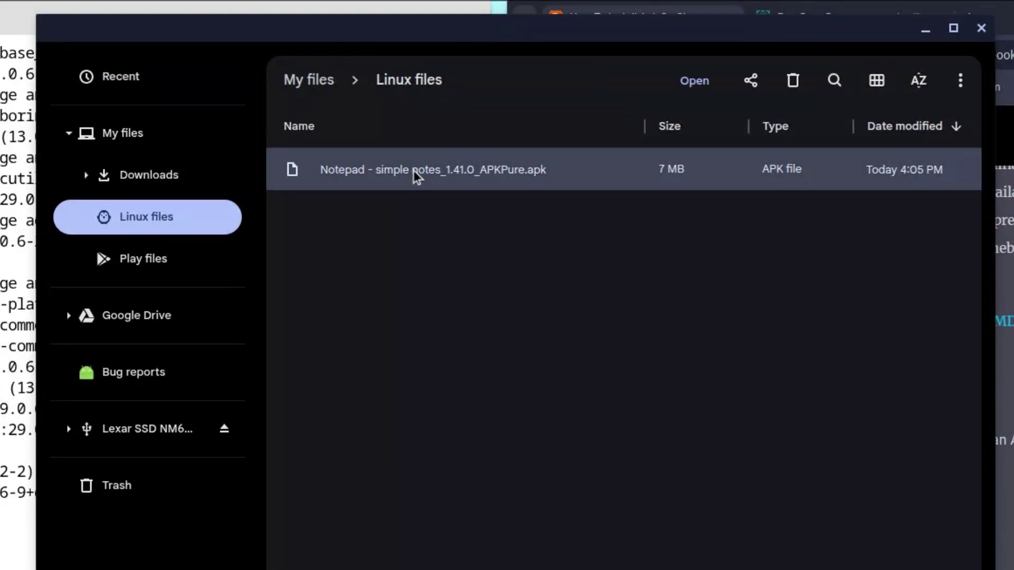
{"action": "right_click", "coordinate": [416, 175]}
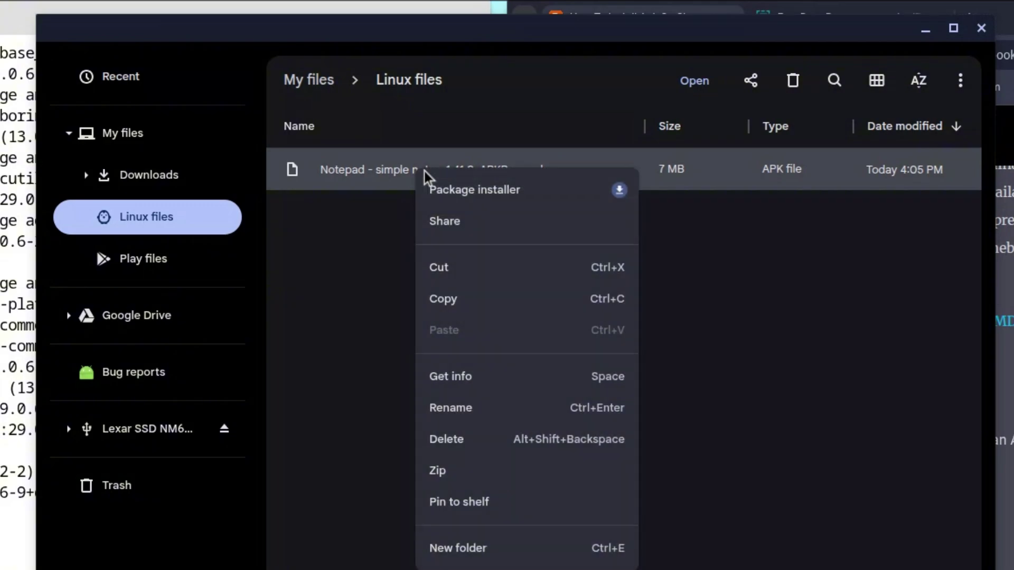
{"action": "left_click", "coordinate": [485, 414]}
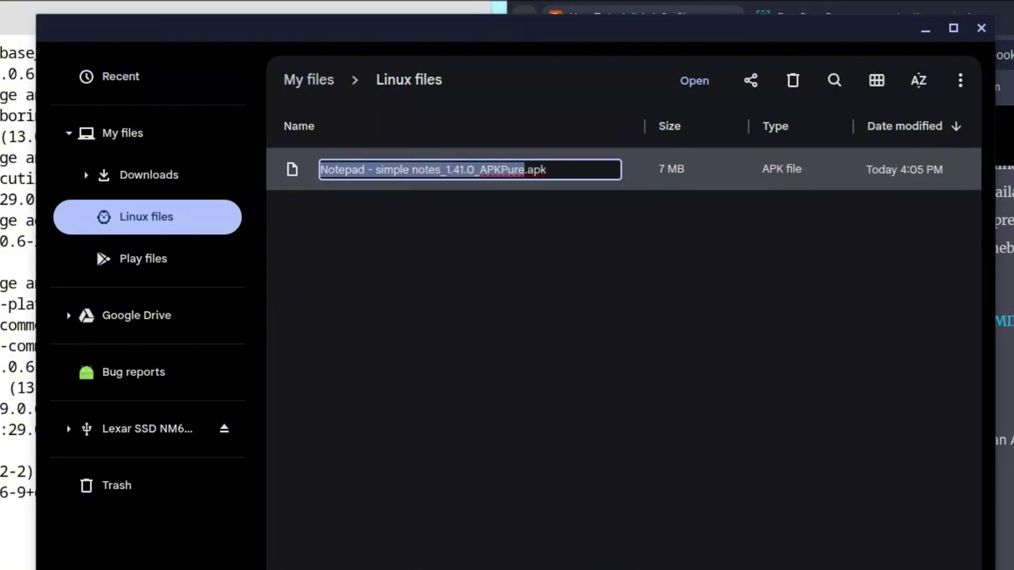
{"action": "type", "text": "note"}
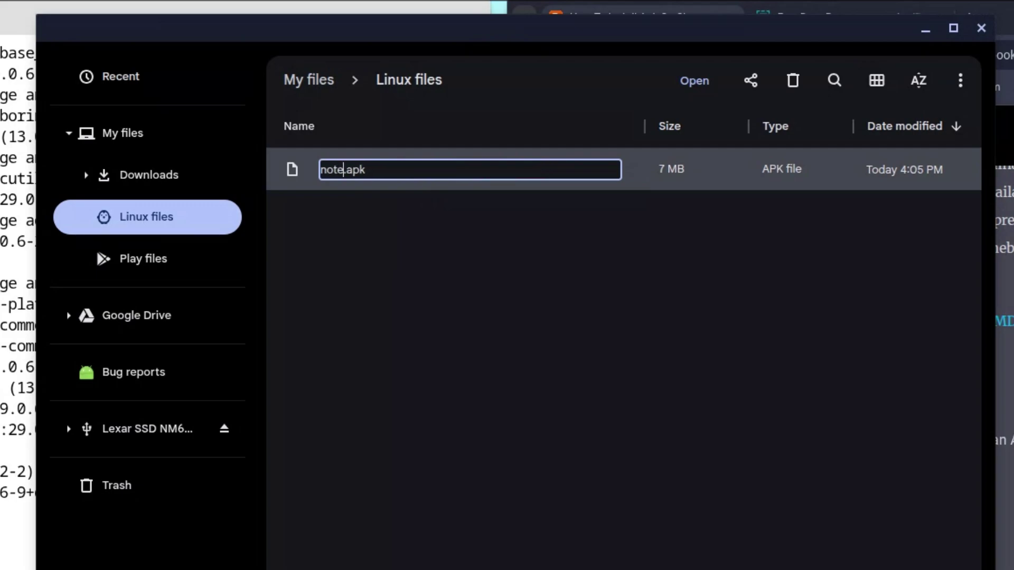
{"action": "key", "text": "Return"}
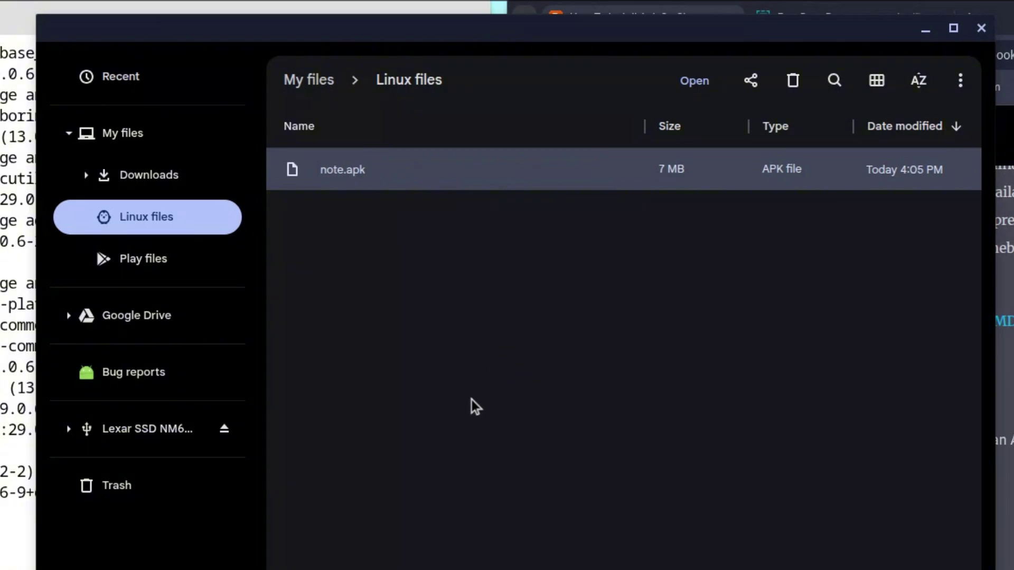
Step: Run adb devices in Terminal and allow USB debugging for this computer
{"action": "left_click", "coordinate": [204, 461]}
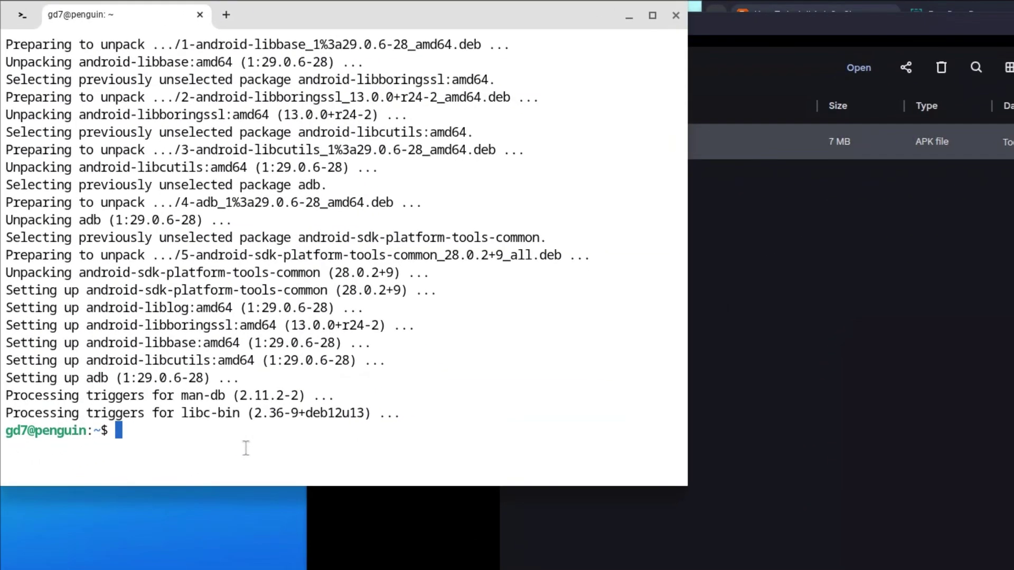
{"action": "type", "text": "adbdevices"}
{"action": "key", "text": "Left"}
{"action": "key", "text": "Left"}
{"action": "key", "text": "Left"}
{"action": "key", "text": "Left"}
{"action": "key", "text": "Left"}
{"action": "key", "text": "Left"}
{"action": "key", "text": "Left"}
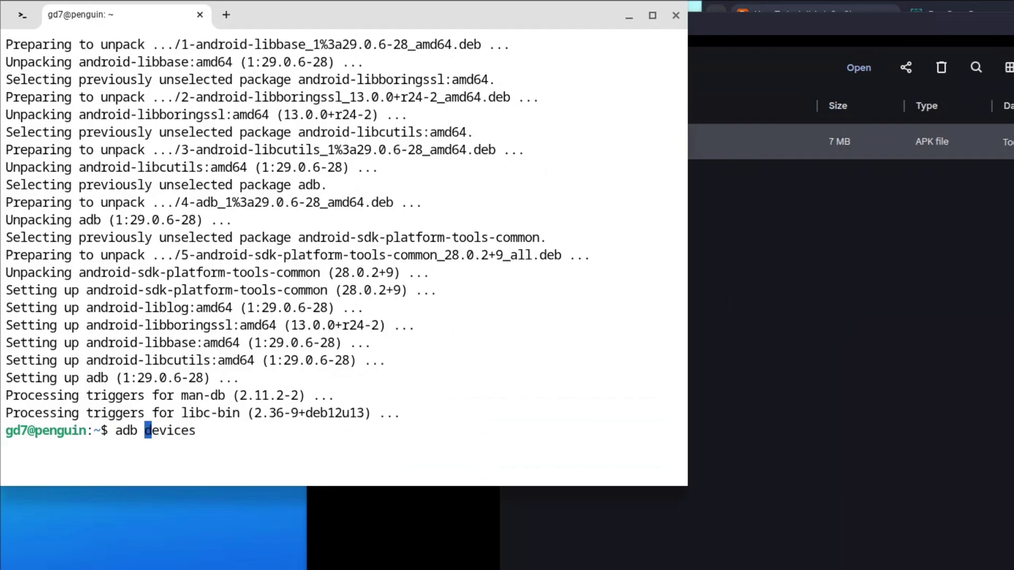
{"action": "key", "text": "Return"}
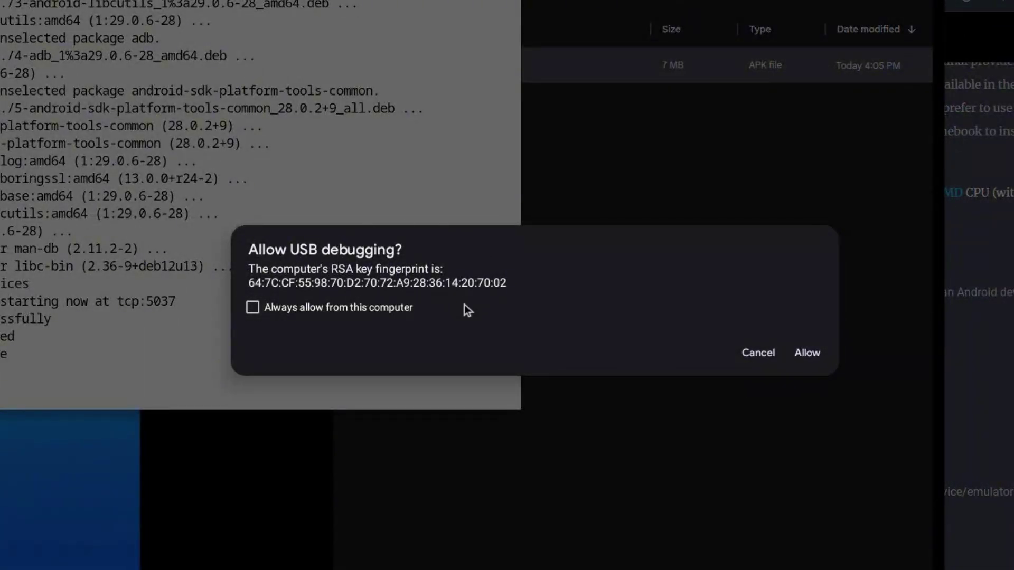
{"action": "left_click", "coordinate": [825, 364]}
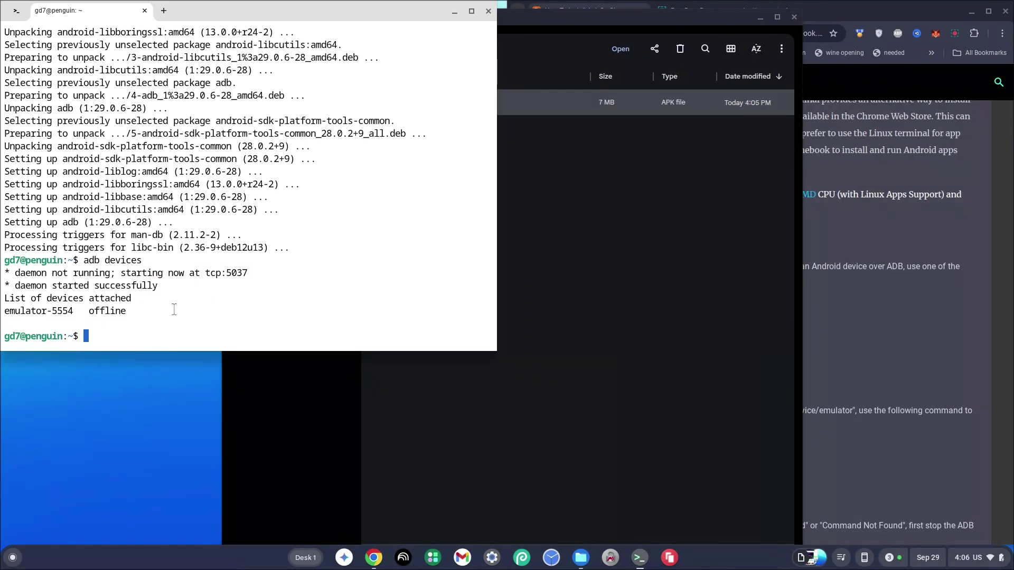
Step: Install the APK with adb install note.apk, after checking the file name in Files
{"action": "type", "text": "adb install"}
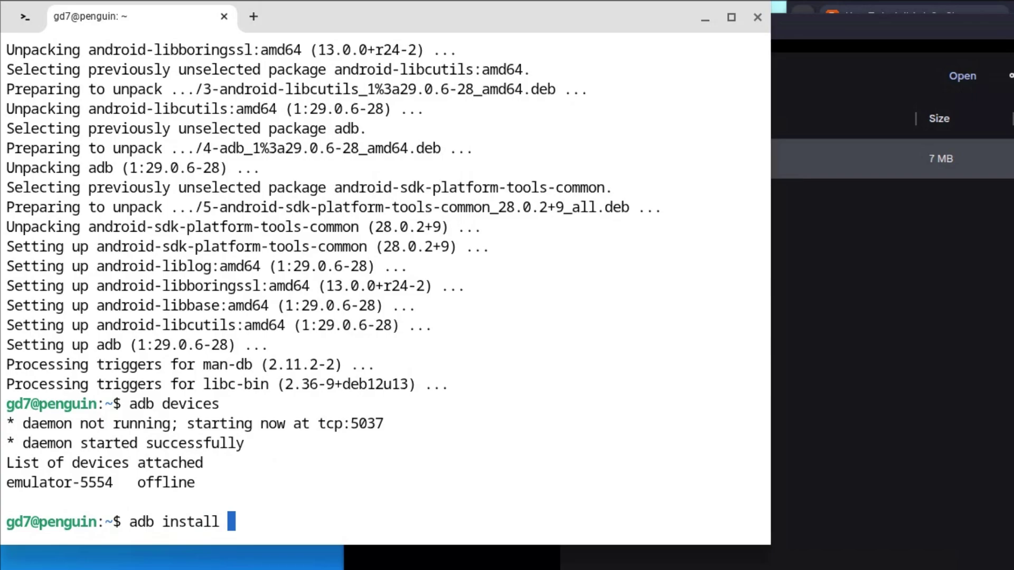
{"action": "type", "text": " note"}
{"action": "left_click", "coordinate": [986, 282]}
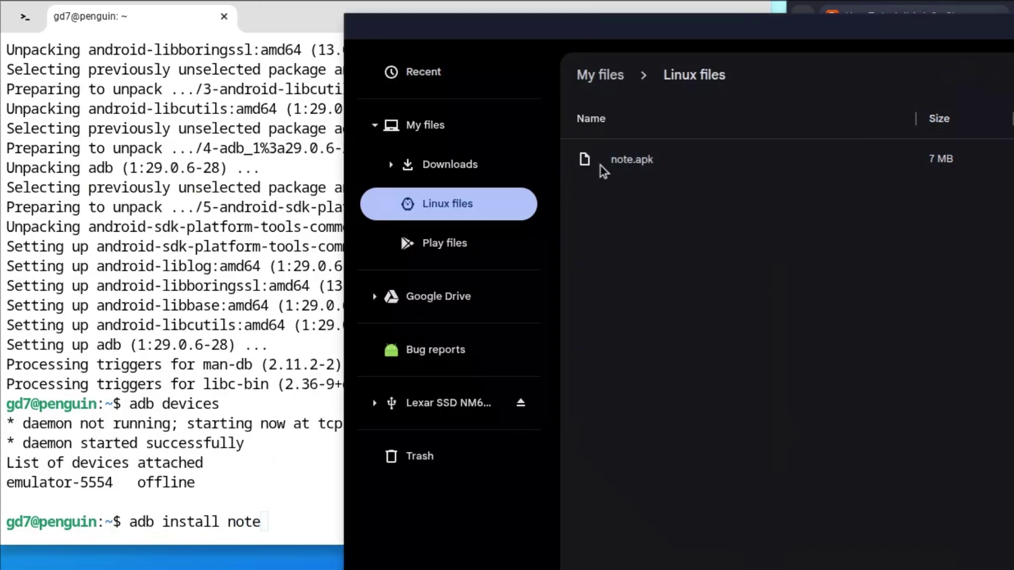
{"action": "left_click", "coordinate": [289, 518]}
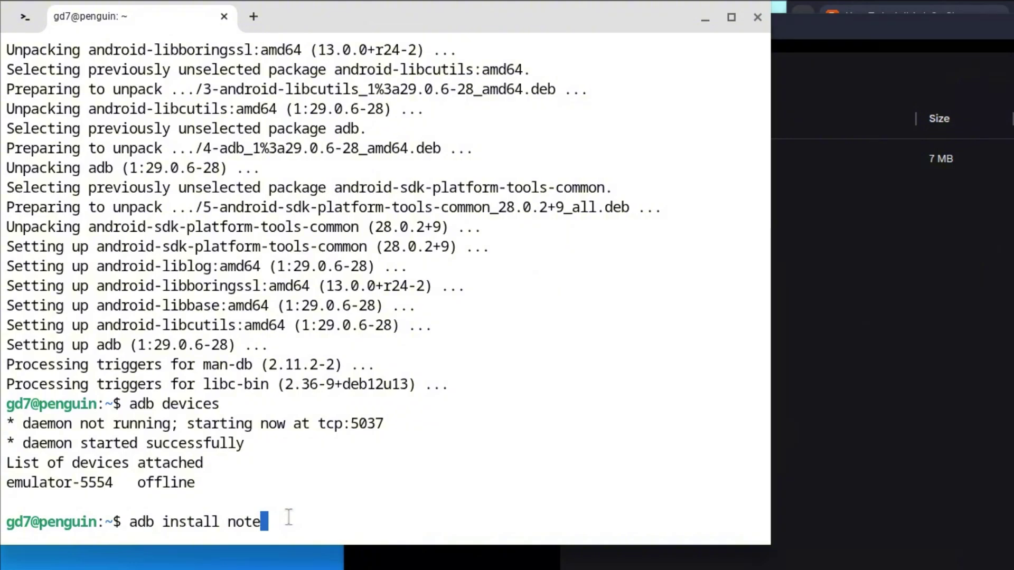
{"action": "type", "text": ".apk"}
{"action": "key", "text": "Return"}
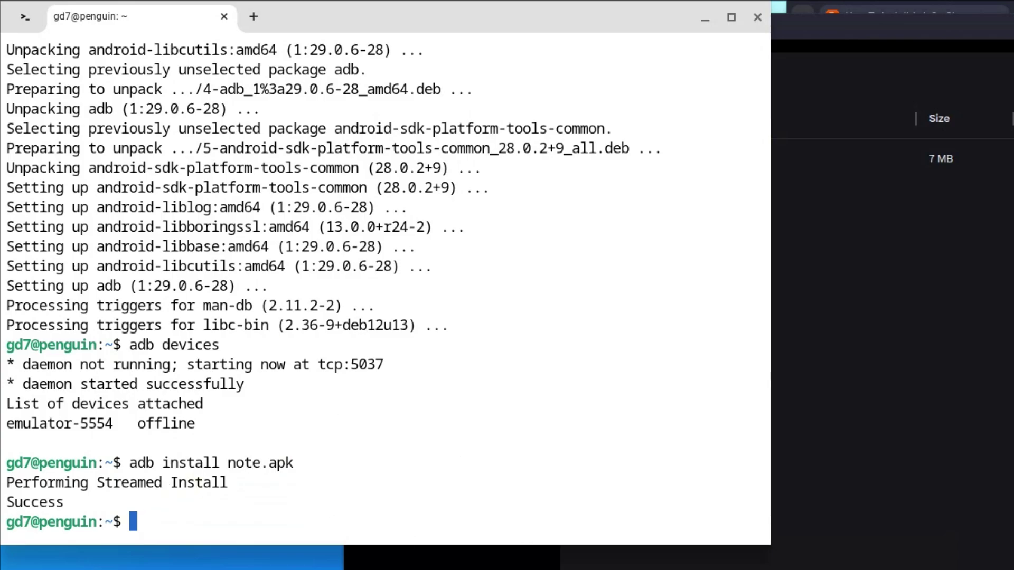
Step: Launch Notepad Free from a 'notepad' launcher search, then close the Files window
{"action": "key", "text": "super"}
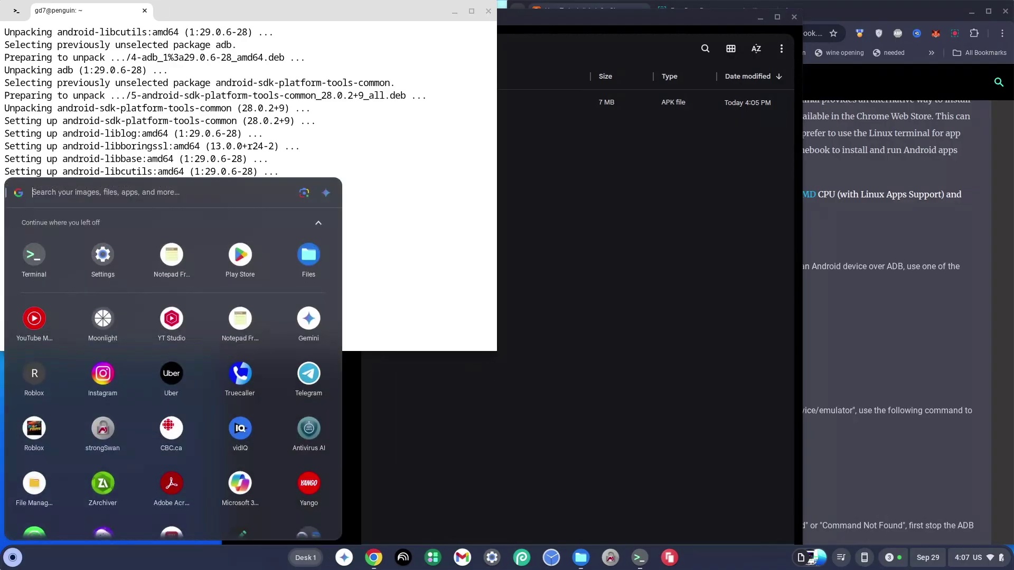
{"action": "type", "text": "notepad"}
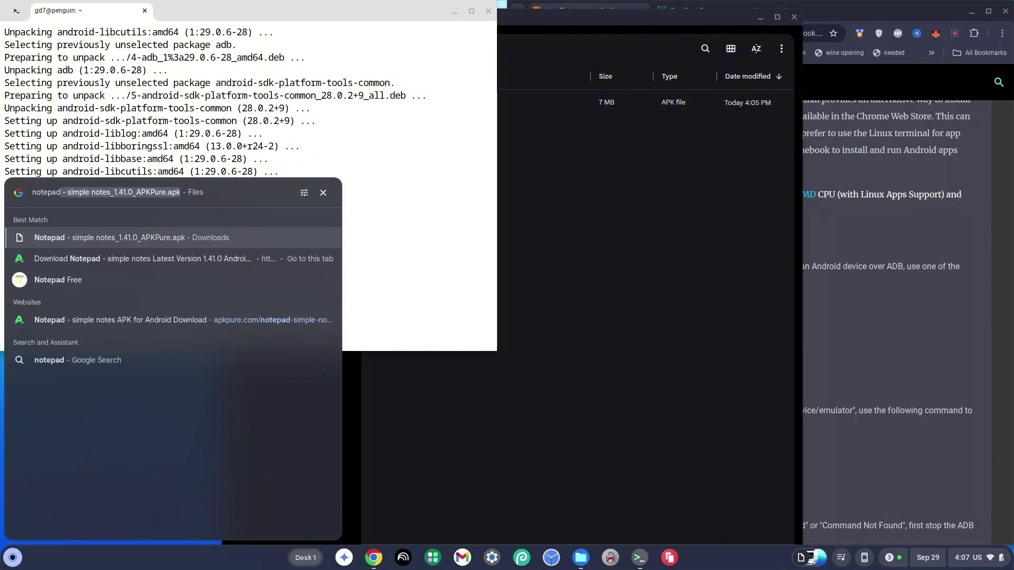
{"action": "left_click", "coordinate": [58, 279]}
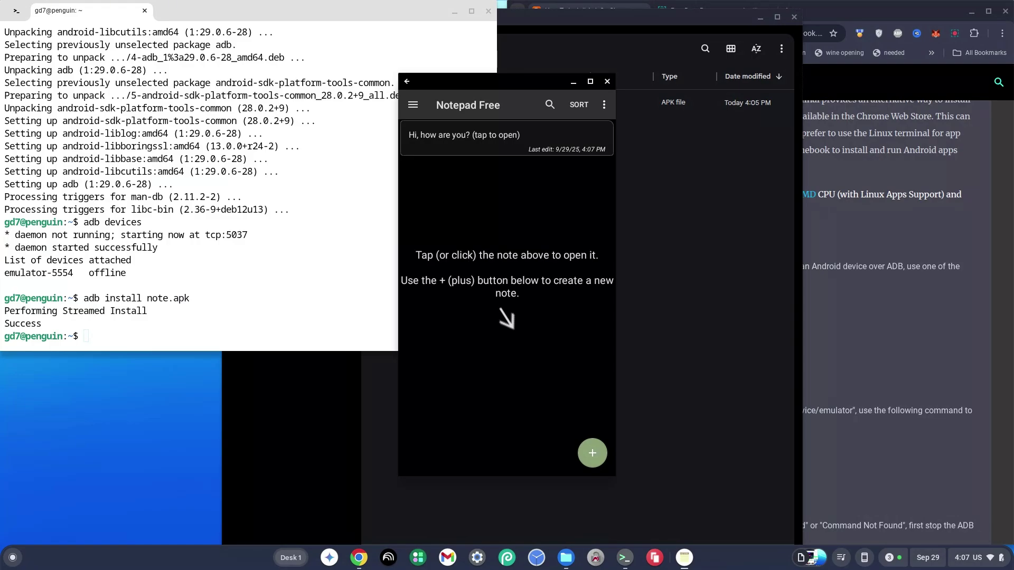
{"action": "left_click", "coordinate": [711, 217]}
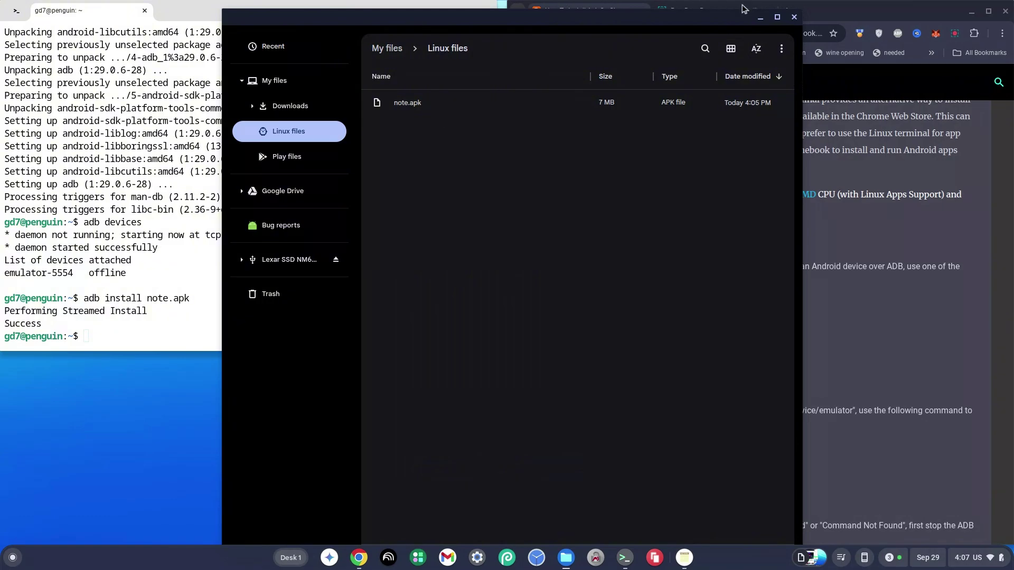
{"action": "left_click", "coordinate": [793, 17]}
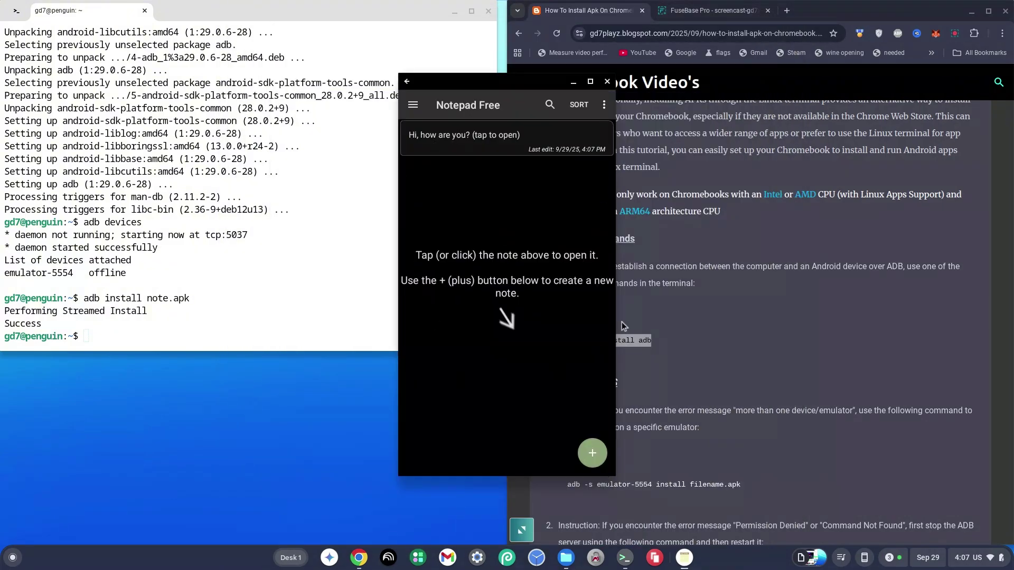